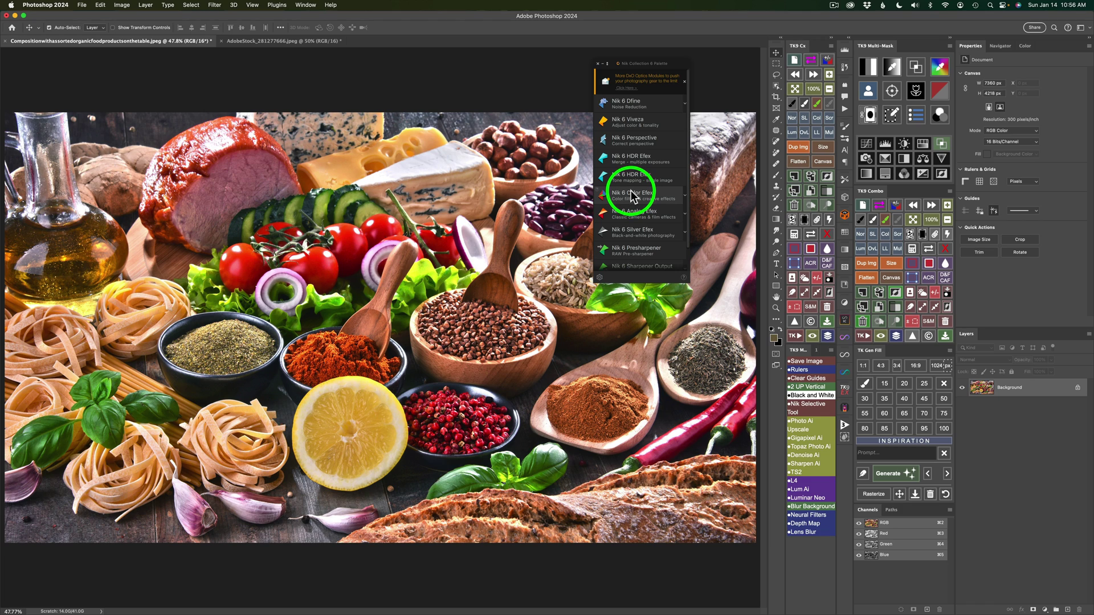
left_click(81, 5)
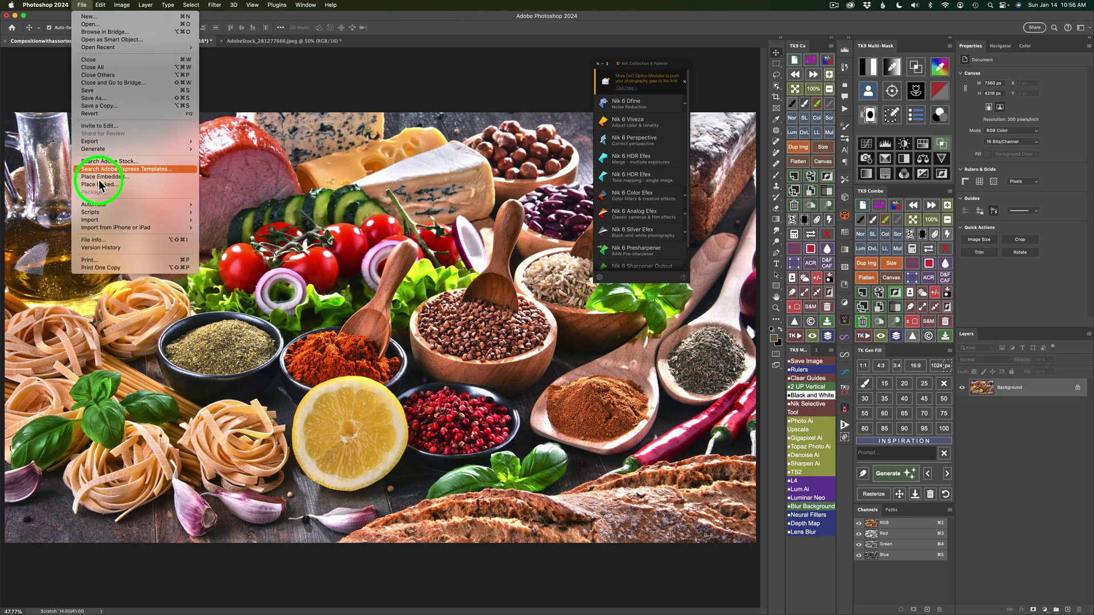
mouse_move(163, 204)
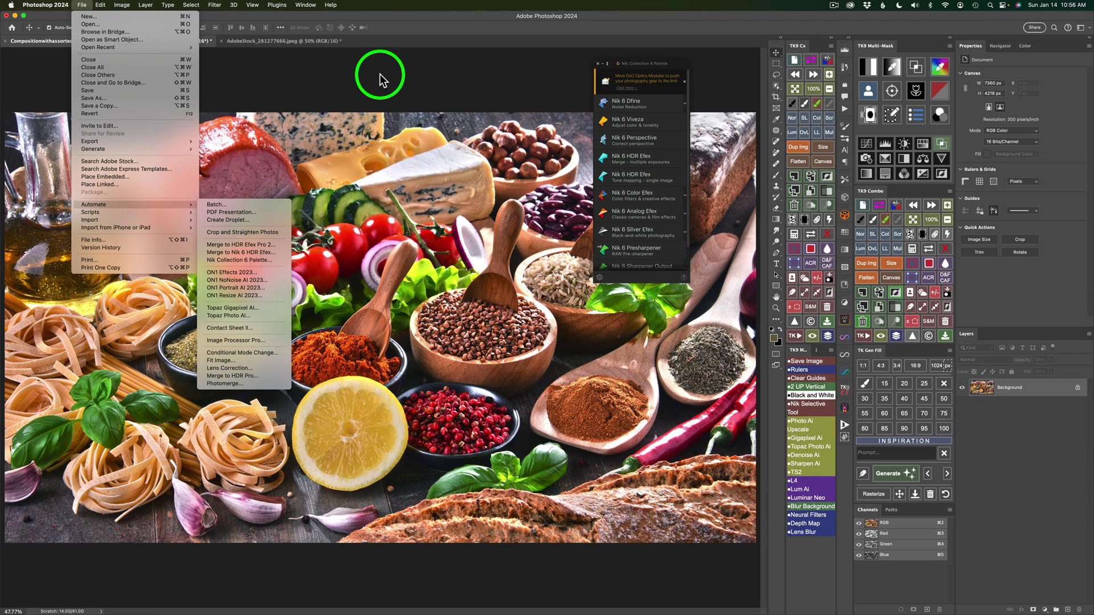
left_click(403, 64)
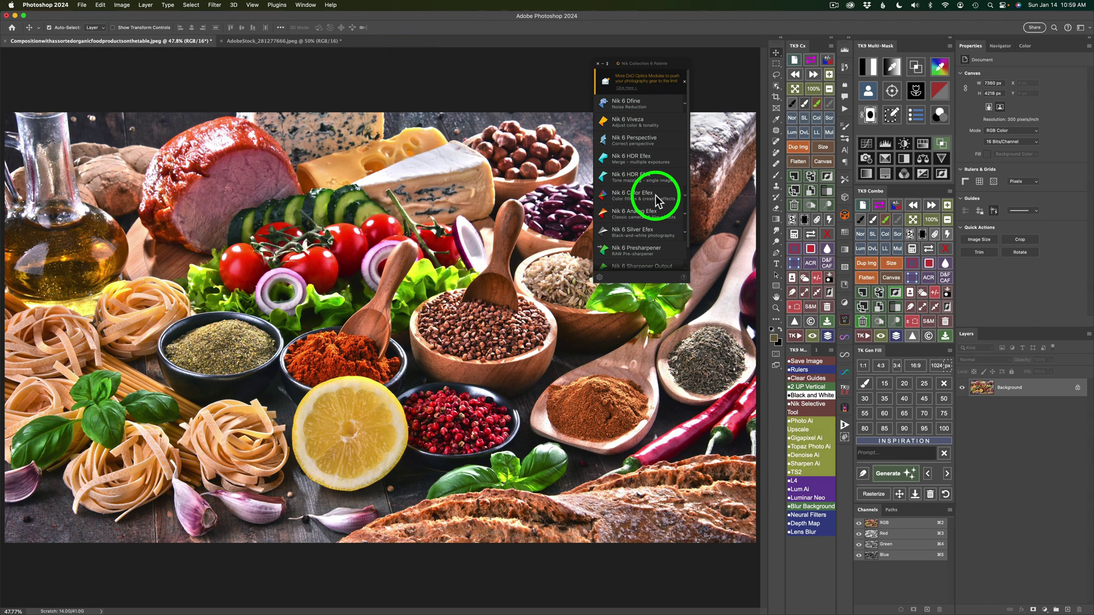
- Open the food composition in Nik 6 Color Efex from the Nik Collection 6 palette
left_click(658, 200)
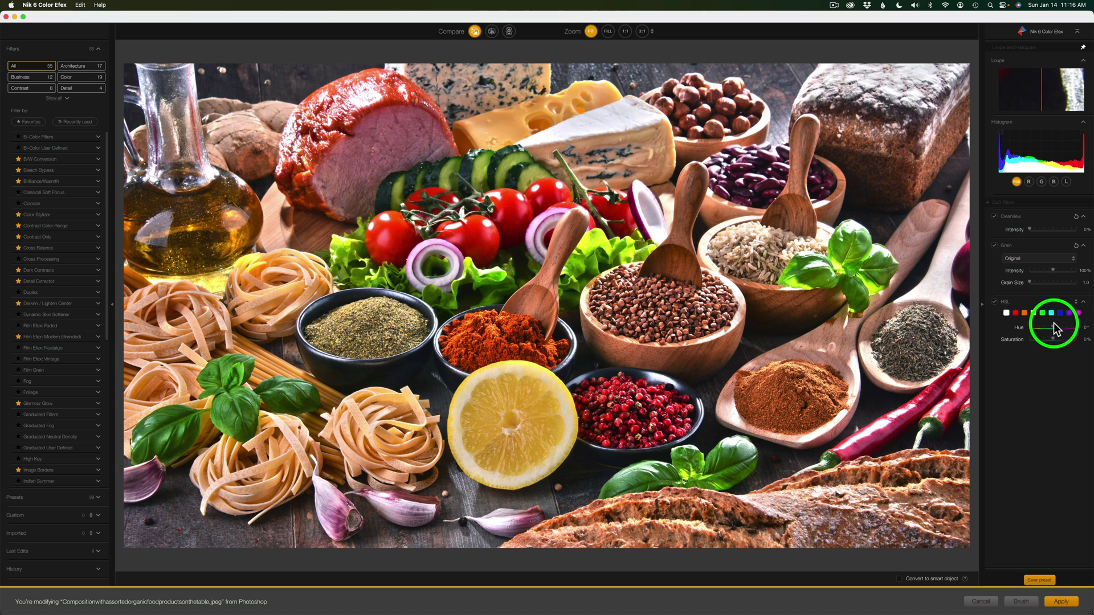
- Try shifting the hue of the whole image with the HSL master channel, then reset it to 0°
left_click_drag(1053, 327, 1065, 327)
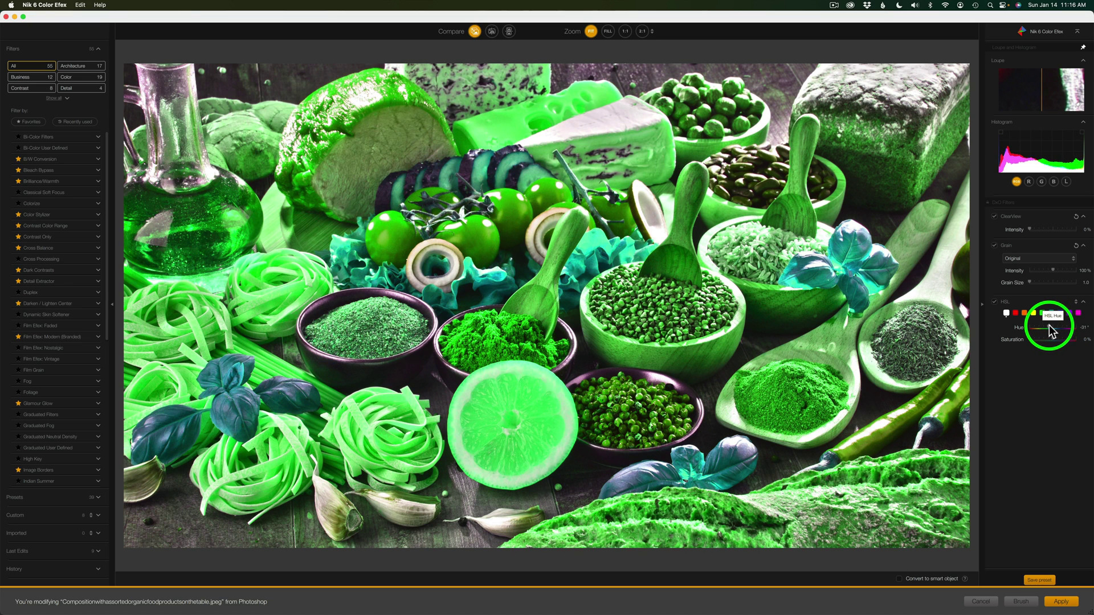
double_click(1059, 329)
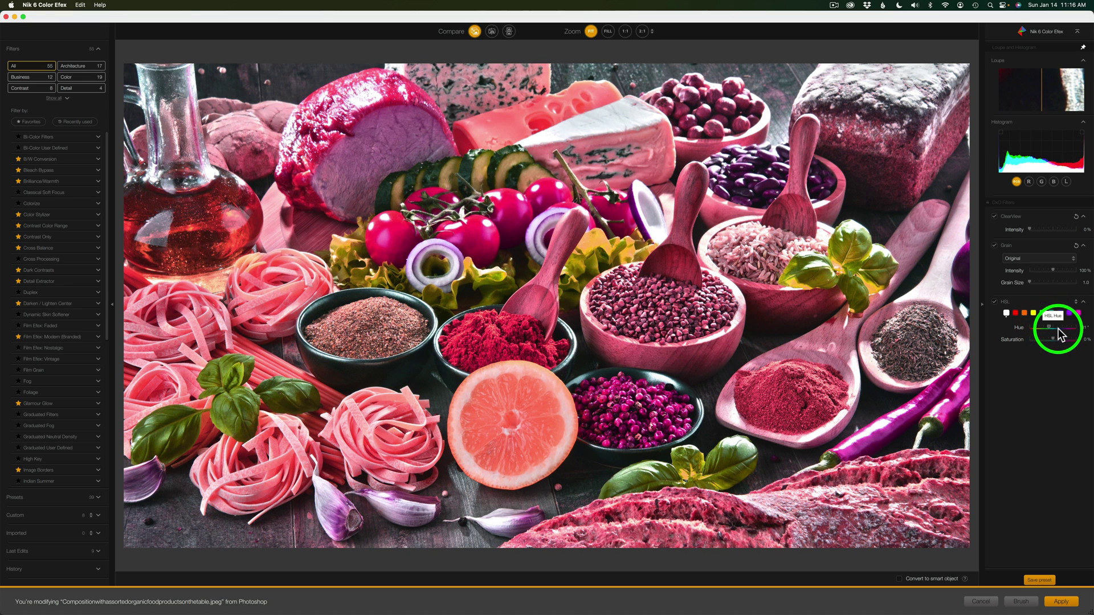
double_click(1057, 333)
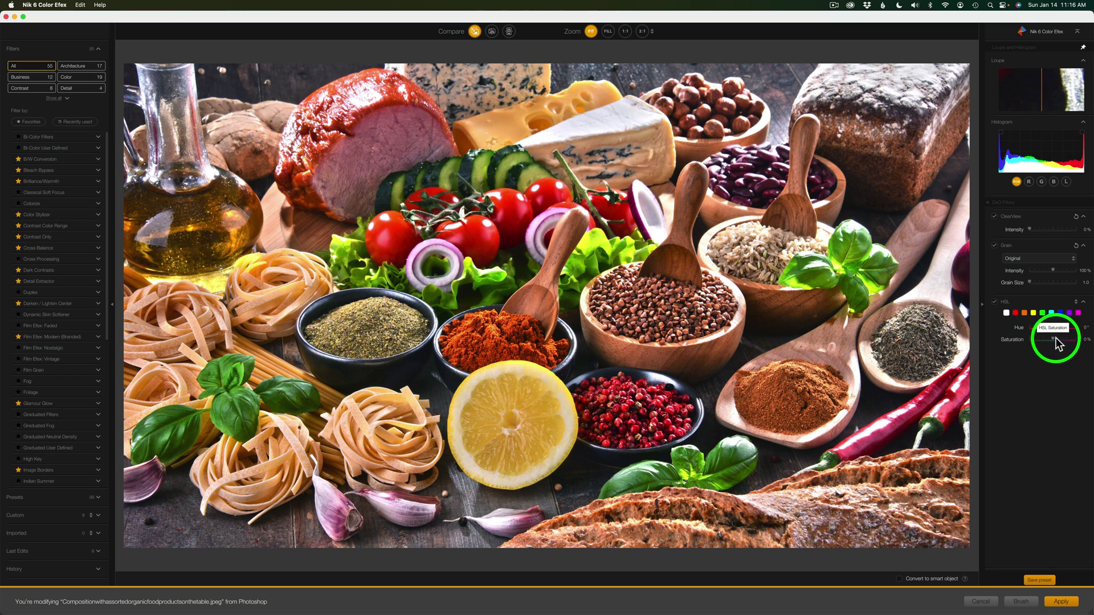
- Try reducing the HSL master saturation, including to -24%, reset it to 0%, and view the channel reset options
left_click_drag(1064, 339, 1035, 339)
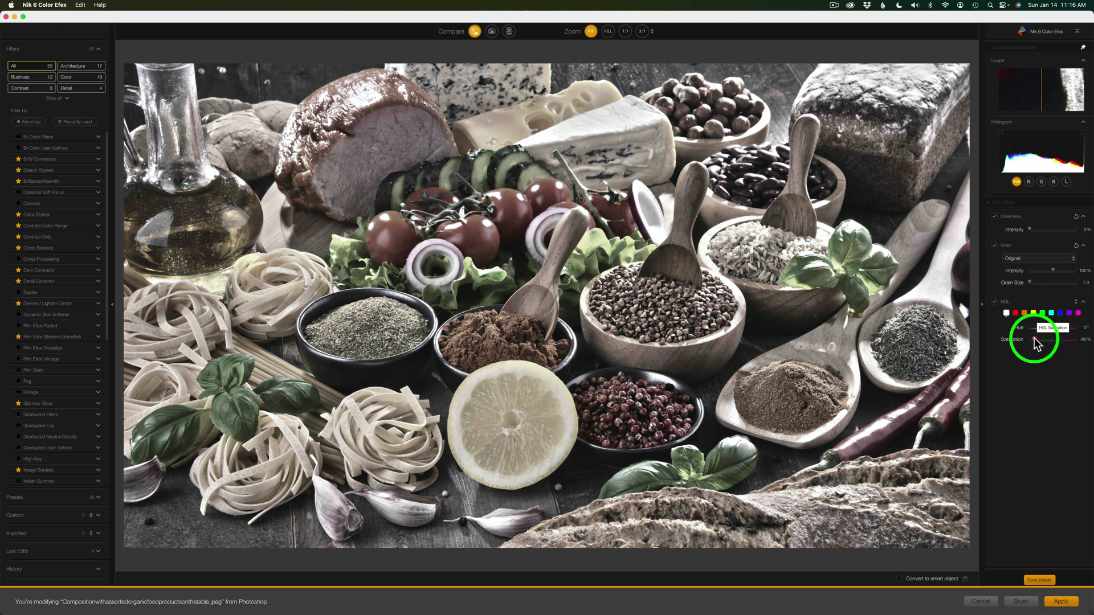
double_click(1052, 340)
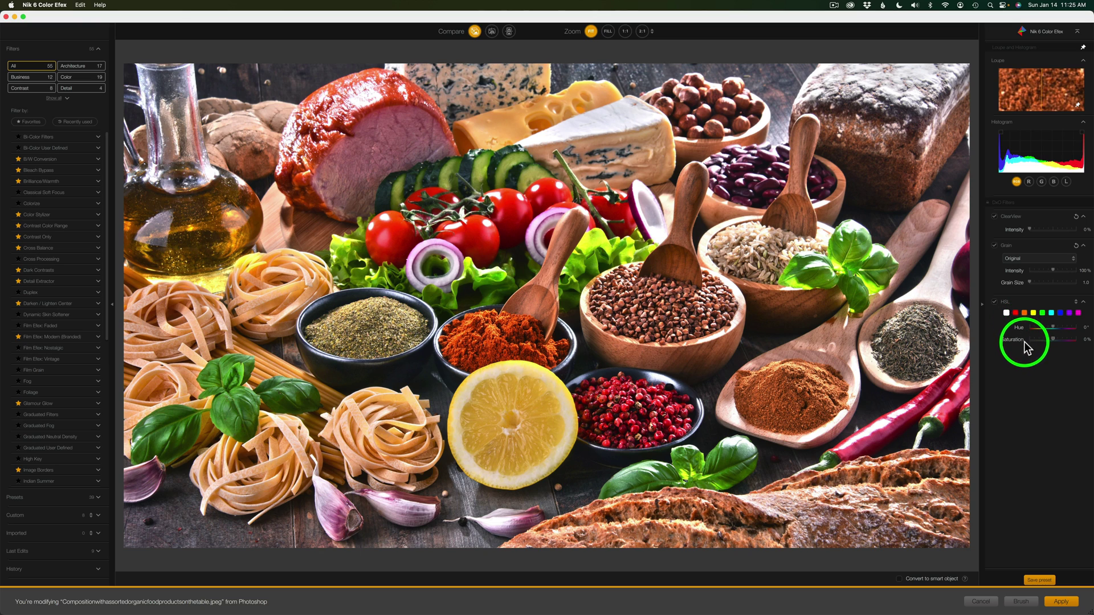
left_click_drag(1053, 339, 1047, 339)
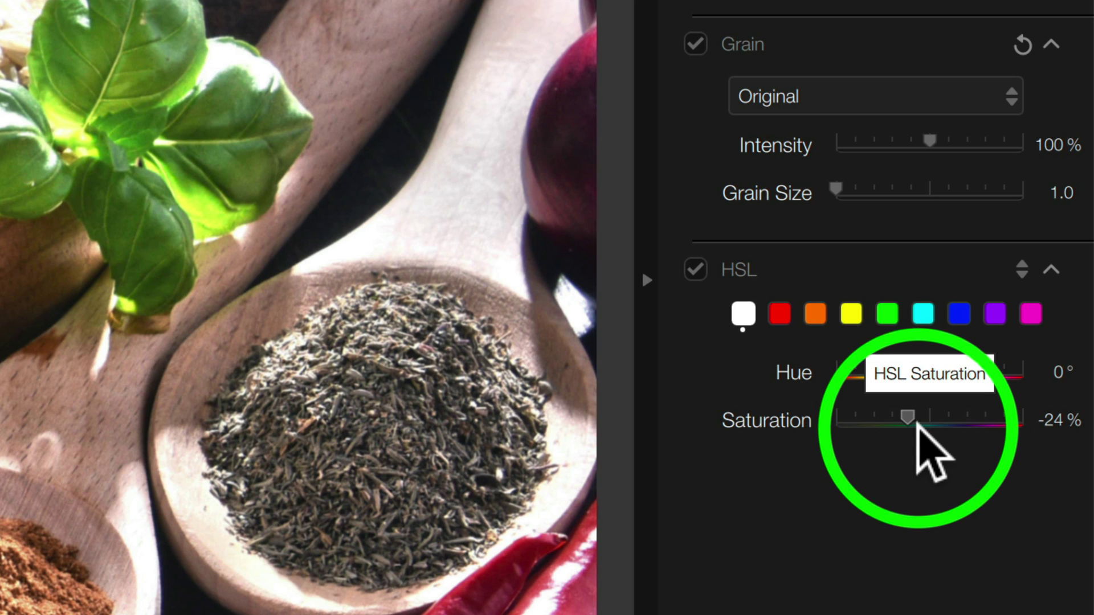
double_click(922, 427)
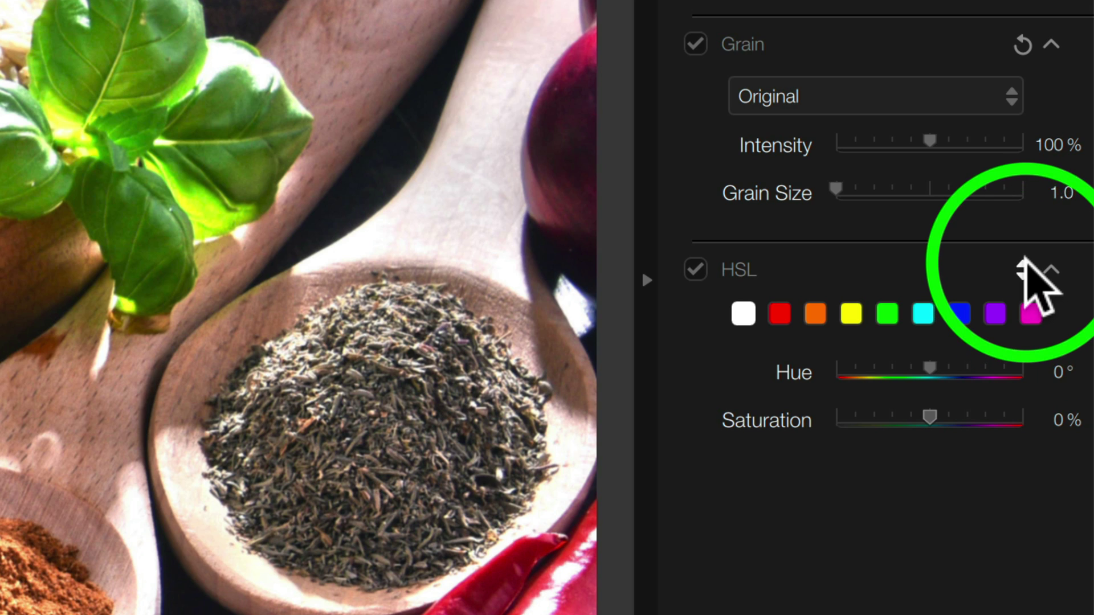
left_click(1023, 274)
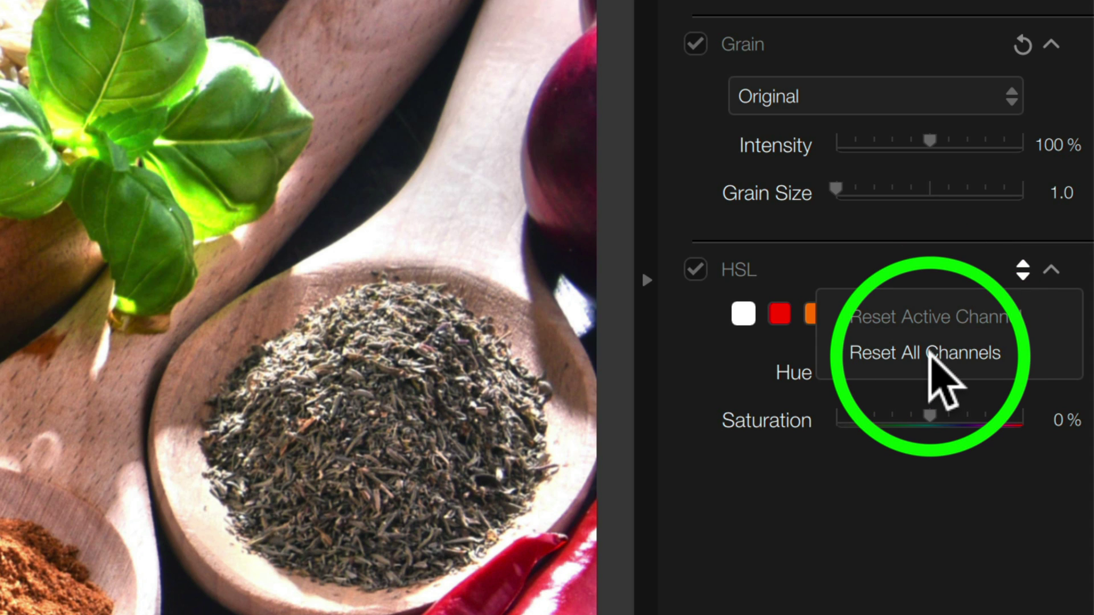
left_click(941, 559)
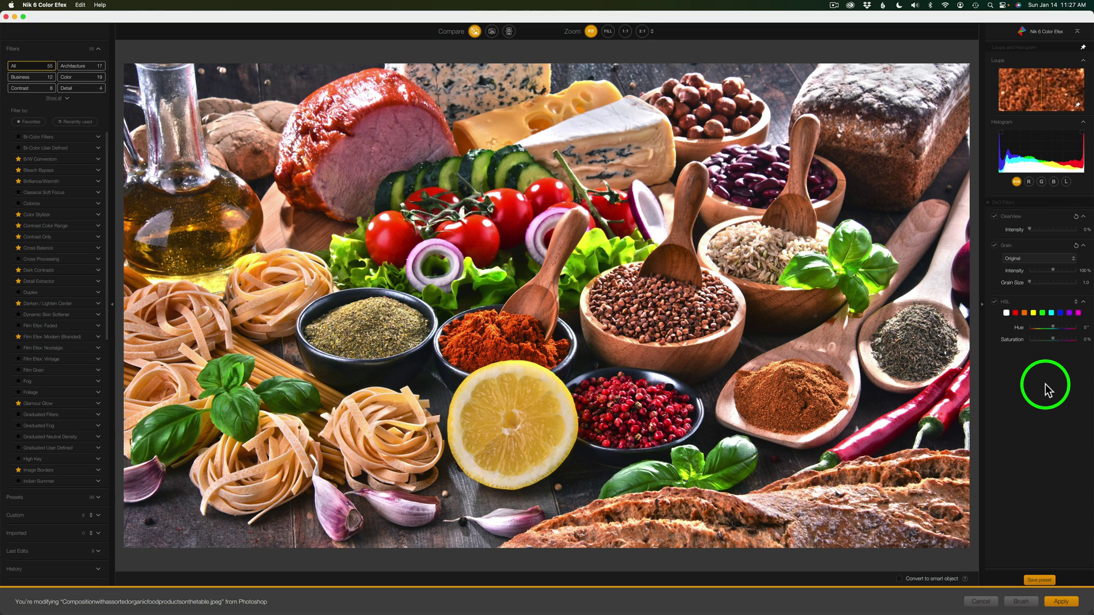
- Switch HSL to the green channel, try shifting its hue strongly, and reset that hue to 0°
left_click(1042, 314)
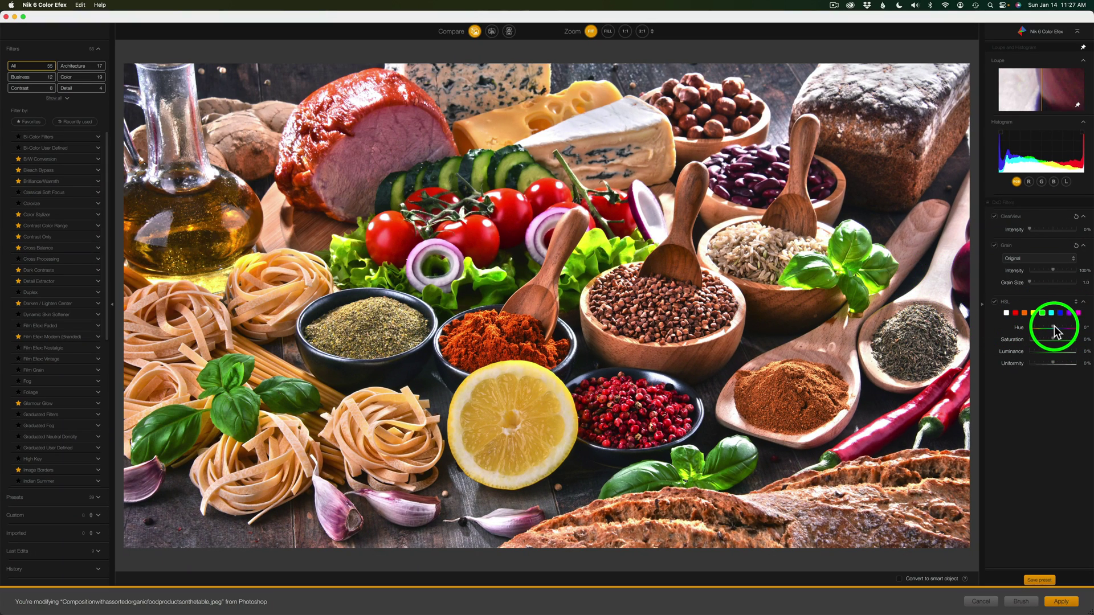
mouse_move(1054, 329)
left_mouse_down()
mouse_move(1027, 330)
mouse_move(1073, 334)
left_mouse_up()
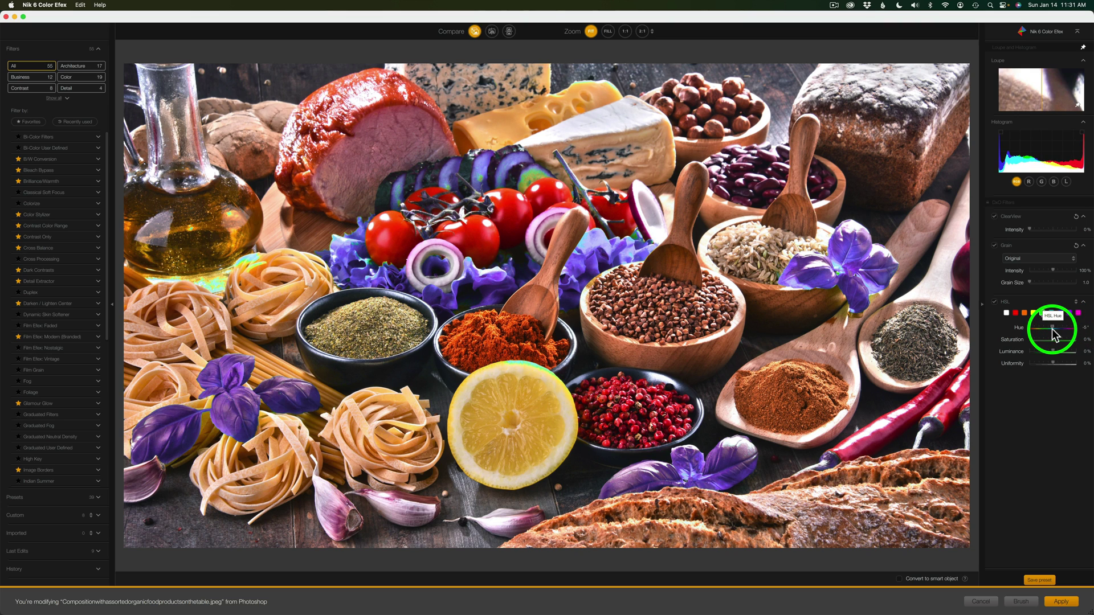
double_click(1052, 329)
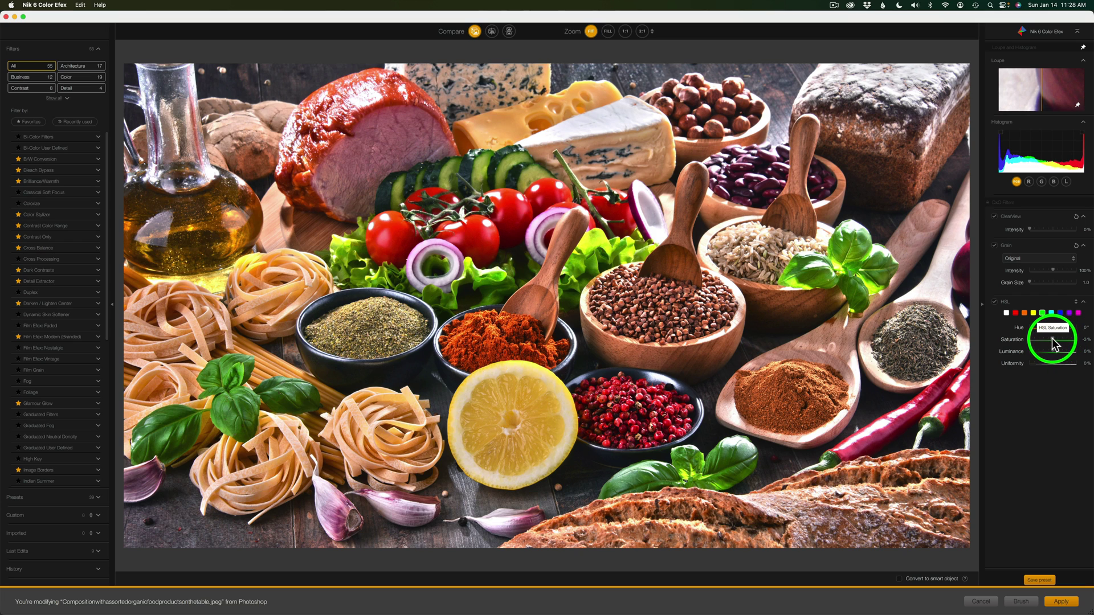
- Try the green channel's saturation at -100% and its luminance at 40%, resetting each to 0%
left_click_drag(1054, 344, 1012, 345)
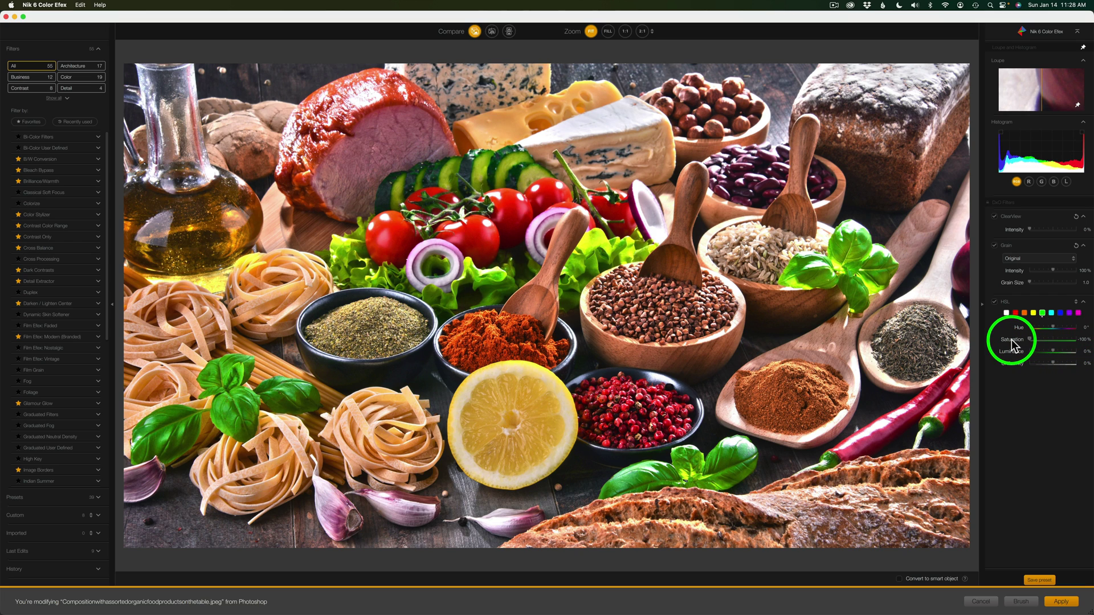
left_click(1051, 340)
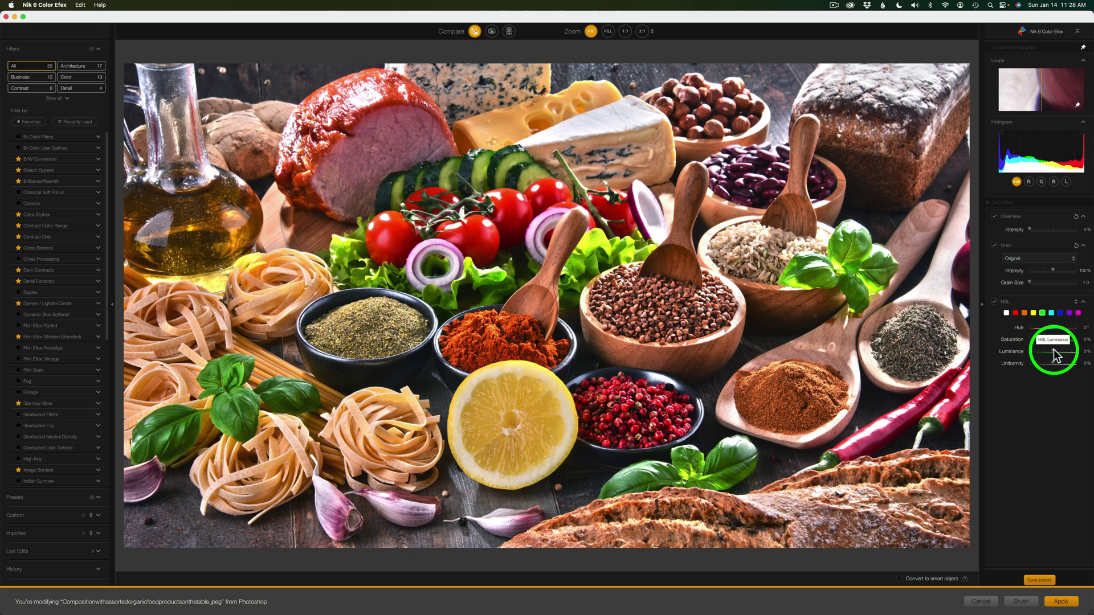
mouse_move(1053, 356)
left_mouse_down()
mouse_move(1069, 357)
mouse_move(1040, 352)
mouse_move(1061, 356)
left_mouse_up()
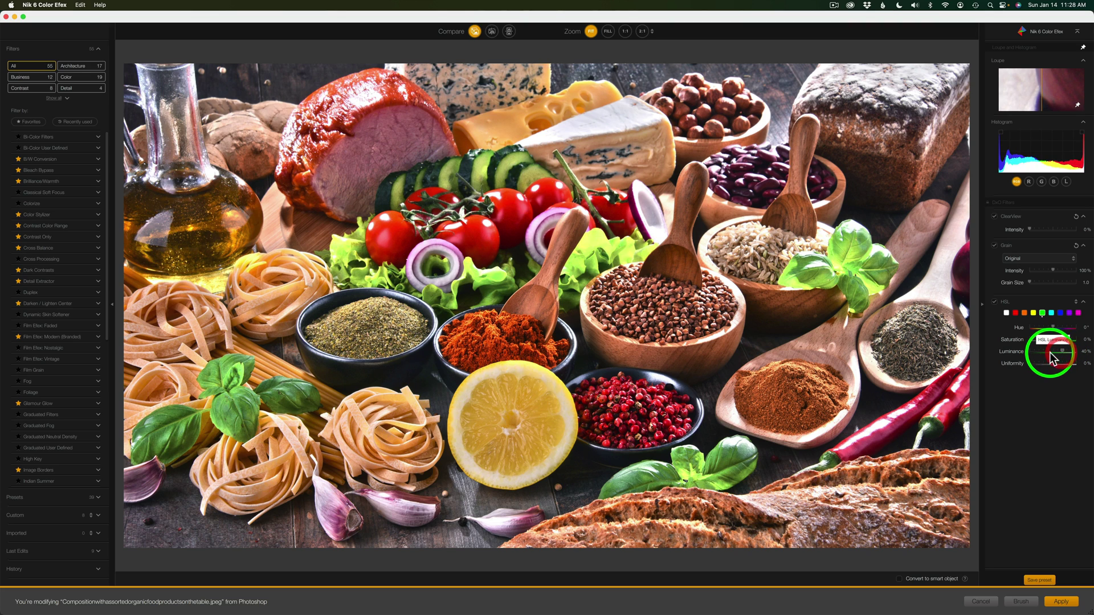
double_click(1053, 357)
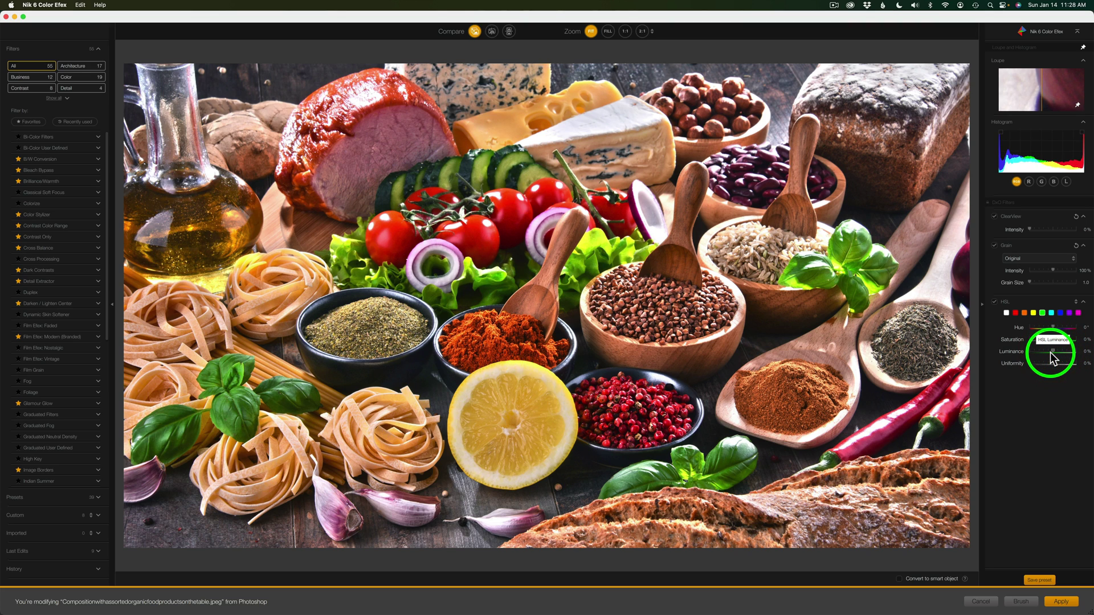
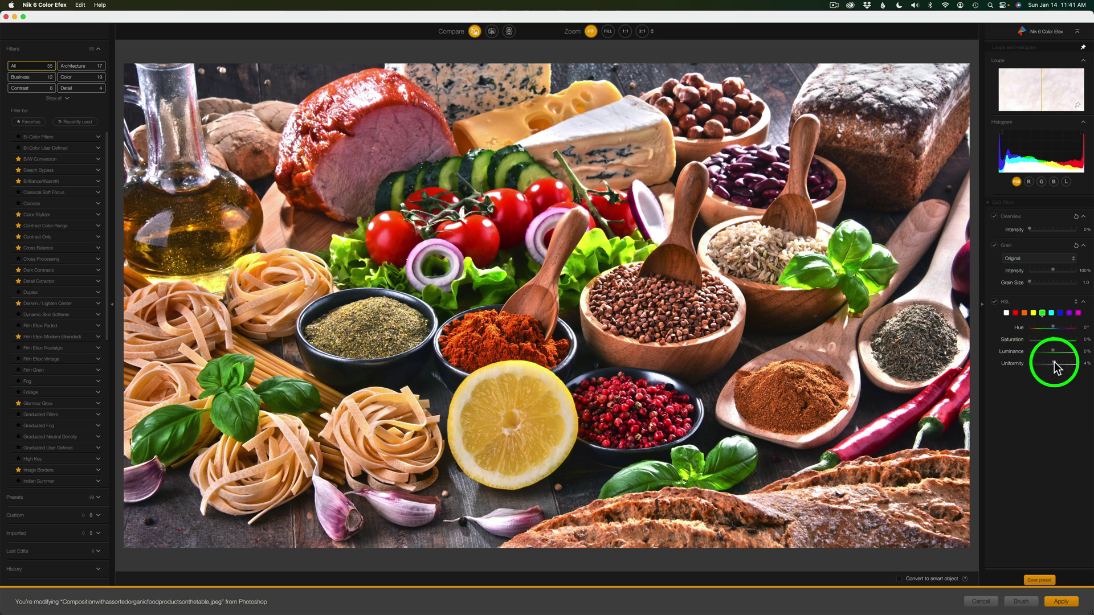
- Try the green channel's uniformity at 100%, return it to 0%, and lower it to -75%
left_click_drag(1054, 369, 1077, 363)
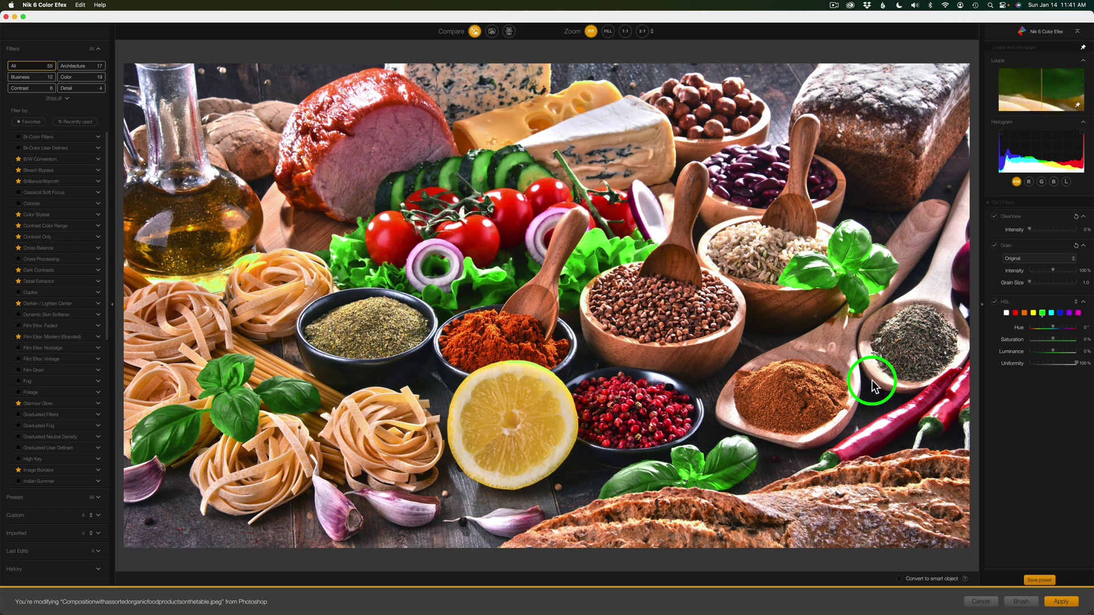
left_click_drag(1077, 367, 1057, 364)
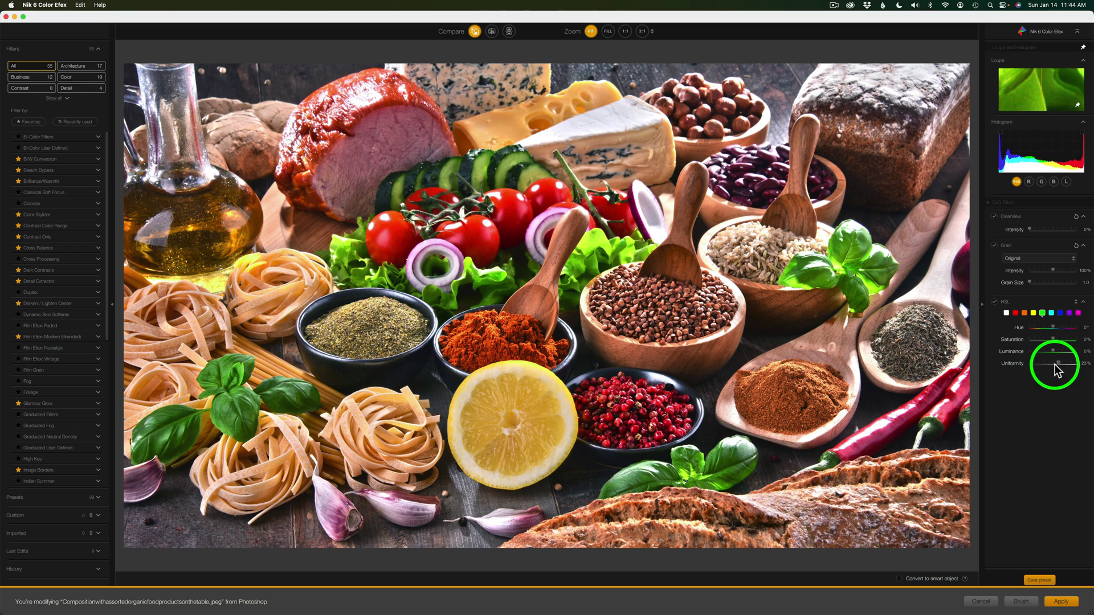
left_click_drag(1057, 369, 1051, 368)
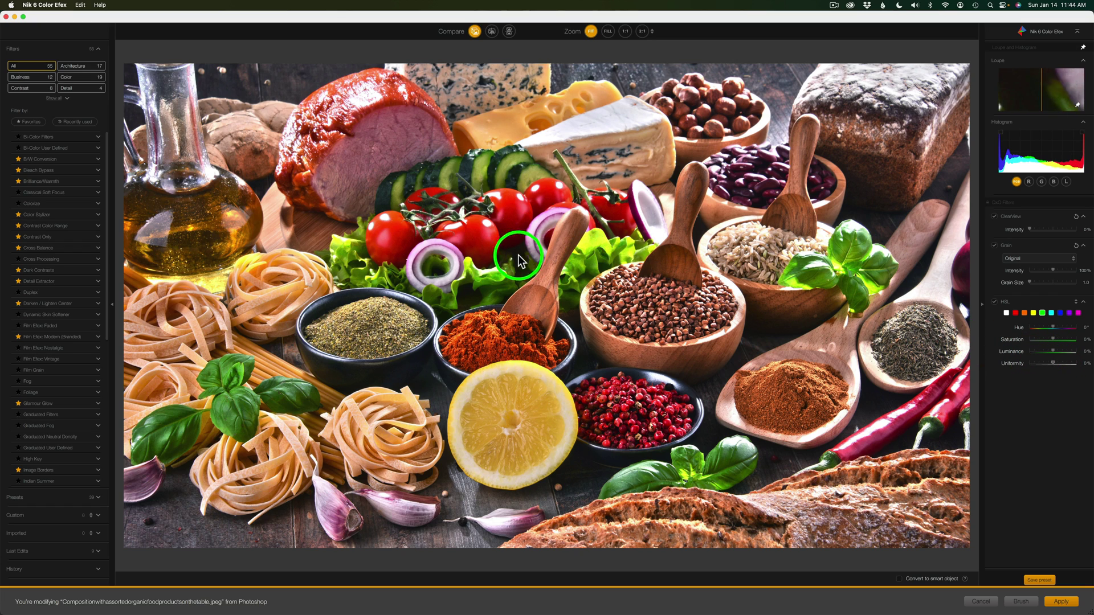
left_click(1046, 365)
left_click(1038, 360)
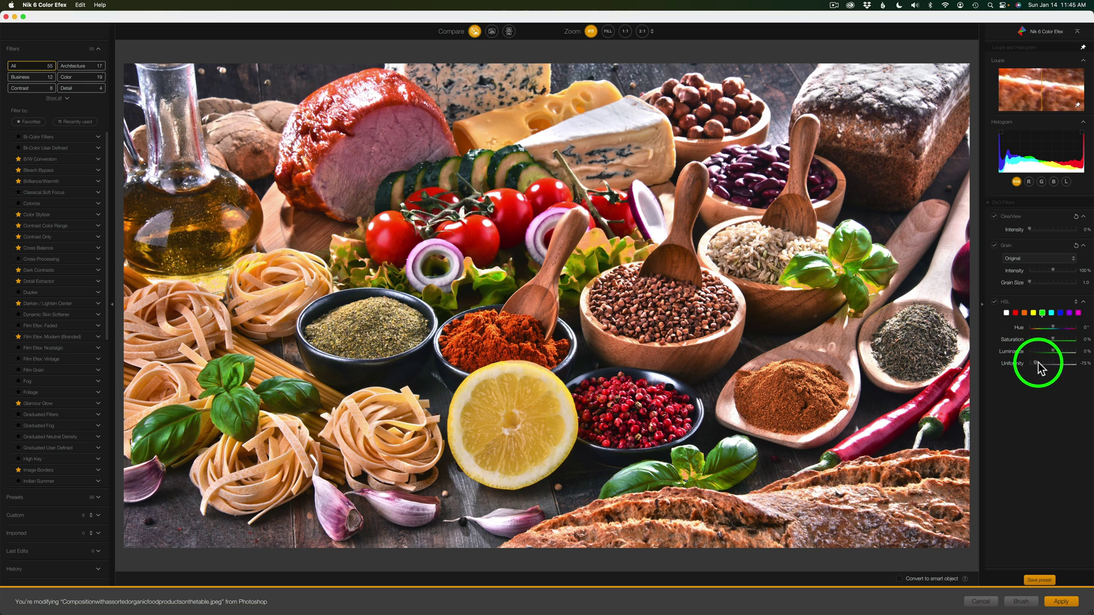
- Set the green channel's uniformity to 39% and its saturation to -16%
left_click_drag(1045, 363, 1060, 369)
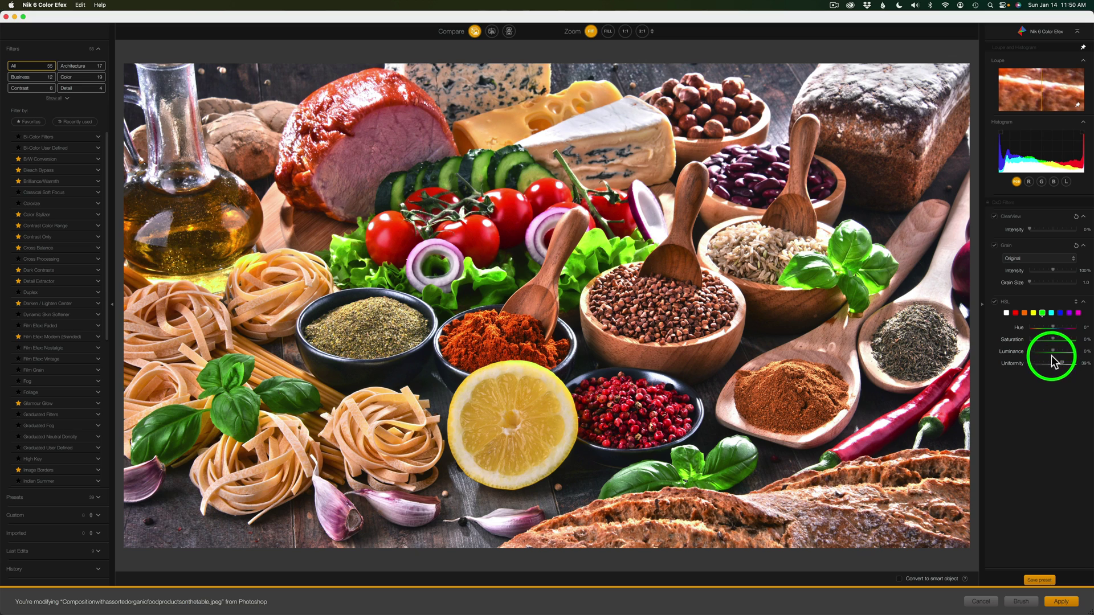
left_click_drag(1061, 366, 1066, 346)
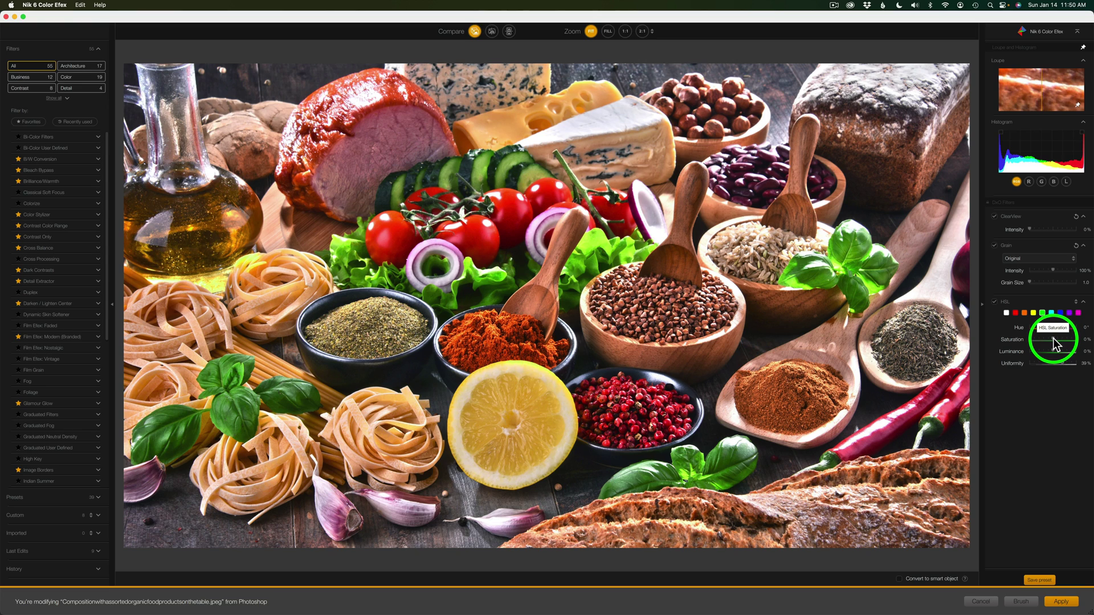
left_click_drag(1054, 344, 1051, 344)
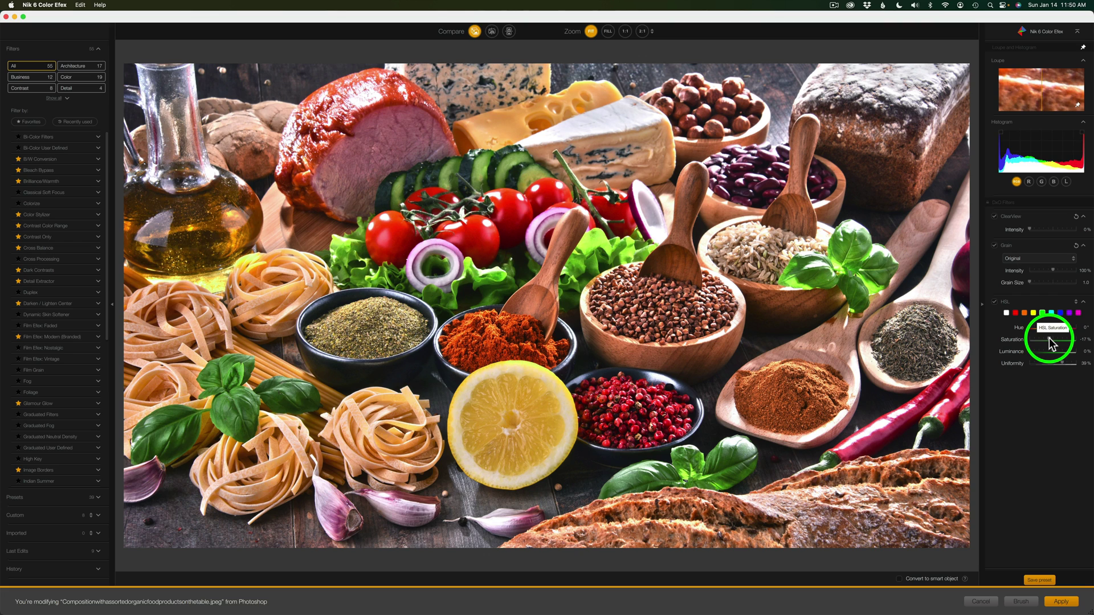
left_click_drag(1050, 344, 1054, 338)
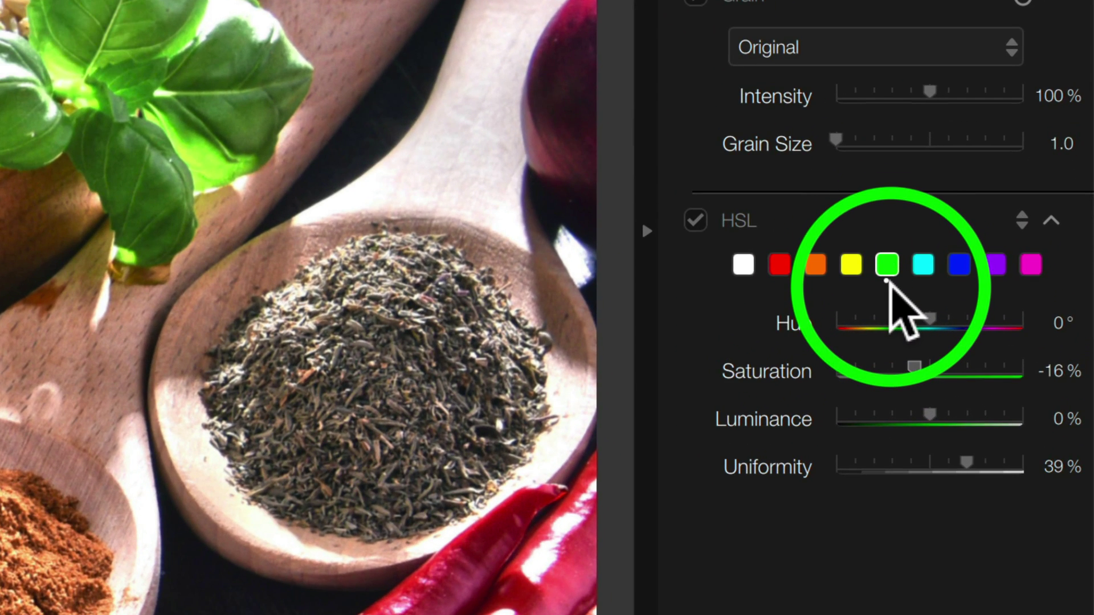
- Switch HSL to the red channel, try its saturation at -100%, and reset only the active channel
left_click(779, 264)
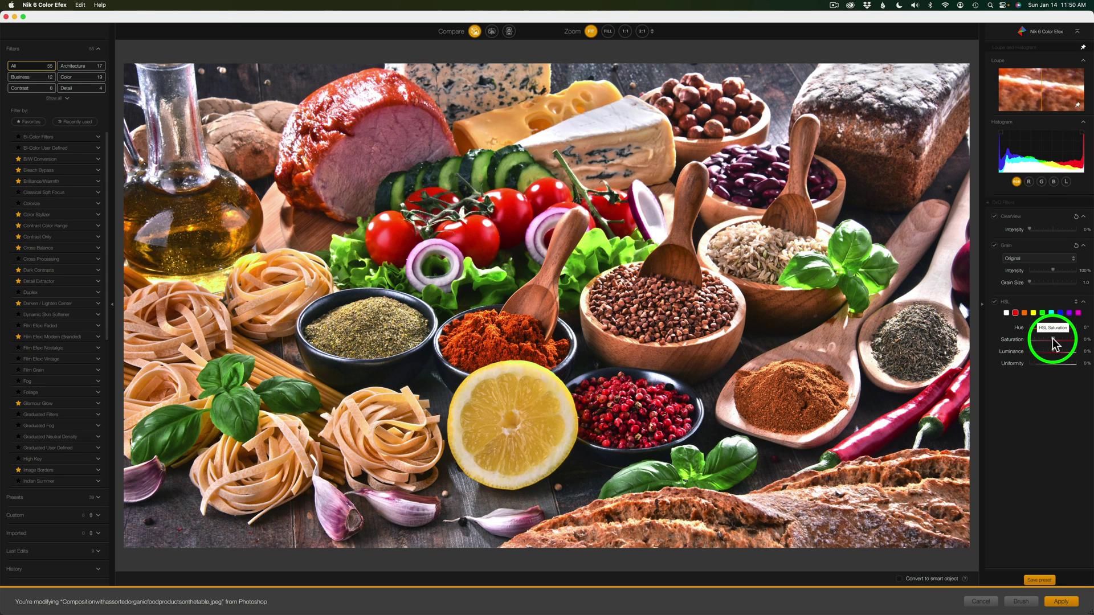
left_click_drag(1051, 340, 976, 330)
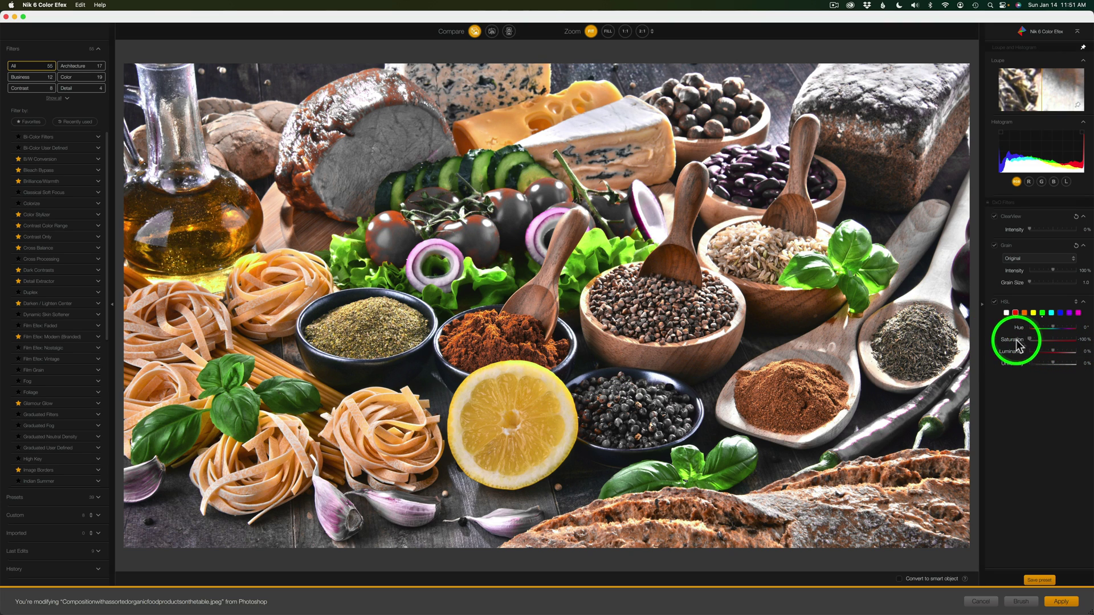
left_click(1072, 302)
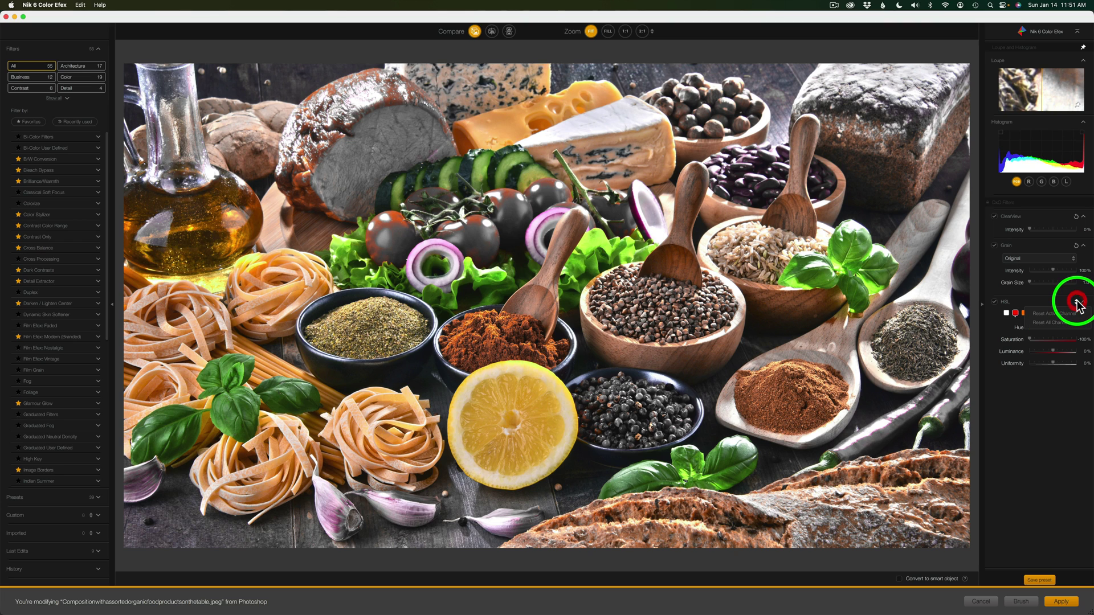
left_click(1066, 314)
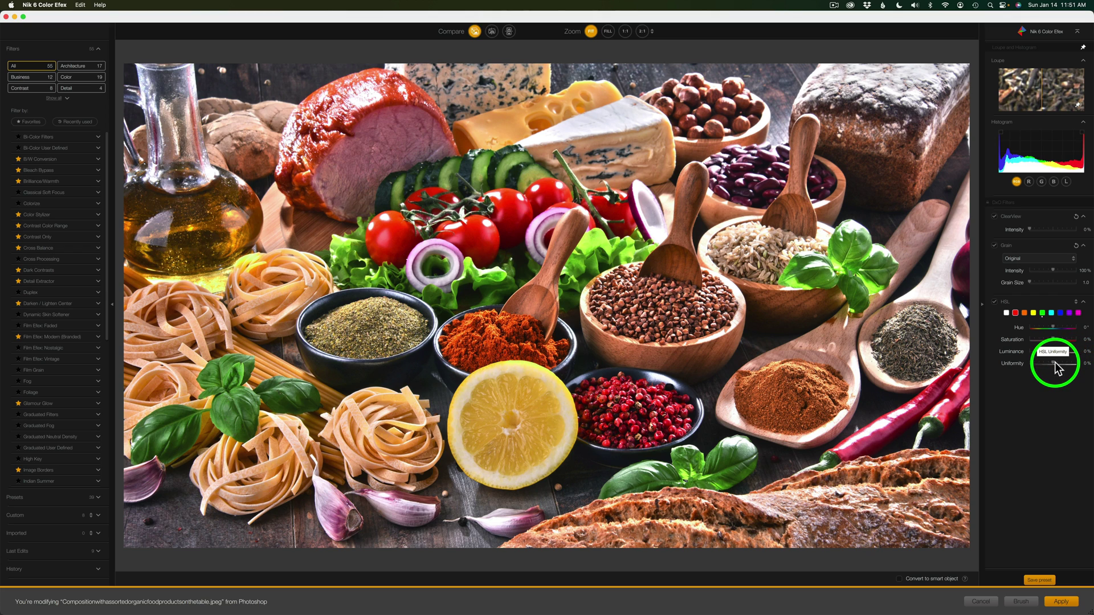
- Try the red channel's uniformity at -100%, and set it to -39%
left_click_drag(1053, 368, 1028, 362)
left_click_drag(739, 301, 1037, 352)
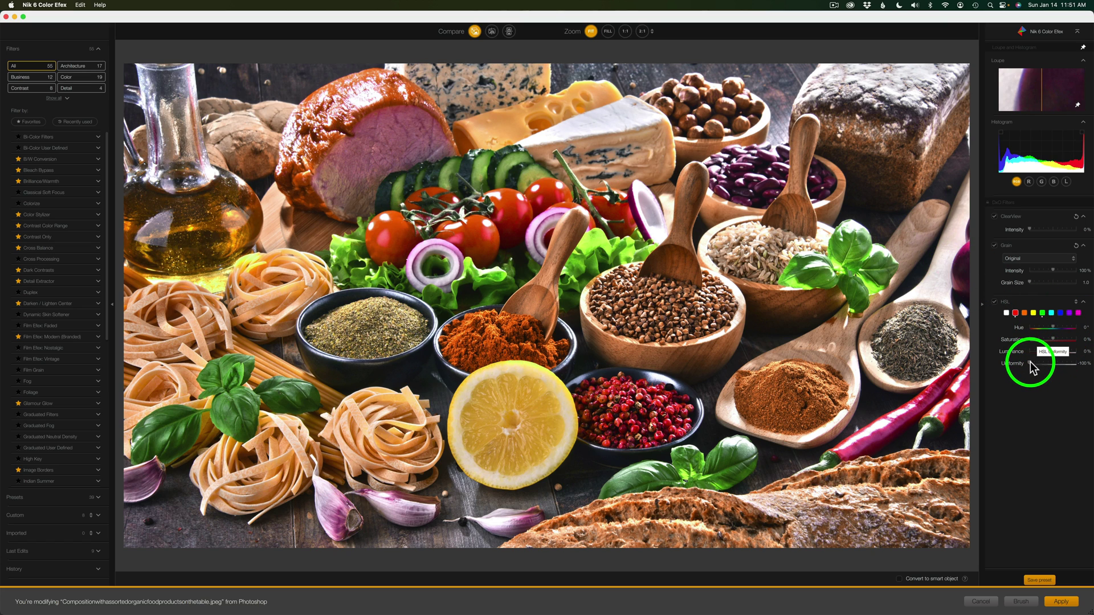
left_click_drag(1030, 363, 1034, 365)
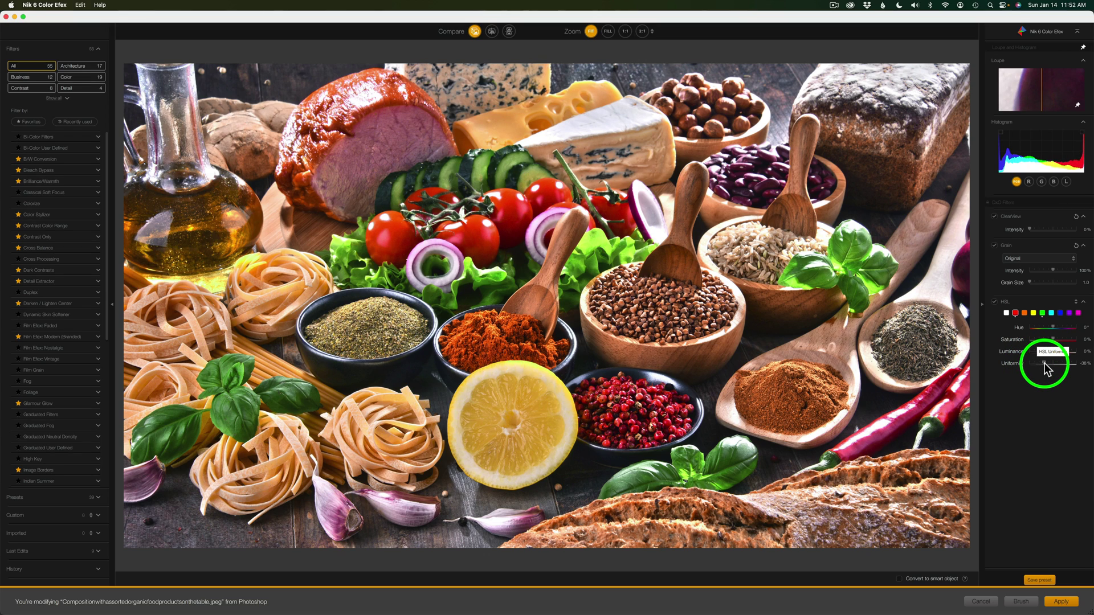
left_click(1044, 363)
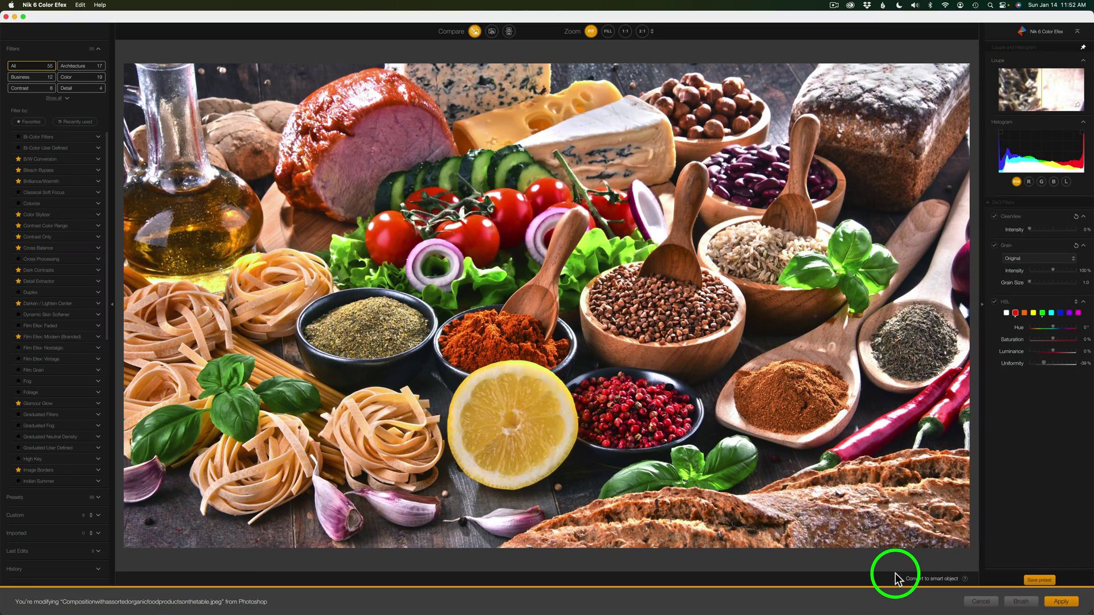
- Apply the edit to the food photo in Photoshop, and open AdobeStock_281277666.jpeg in Nik 6 Color Efex
left_click(1064, 603)
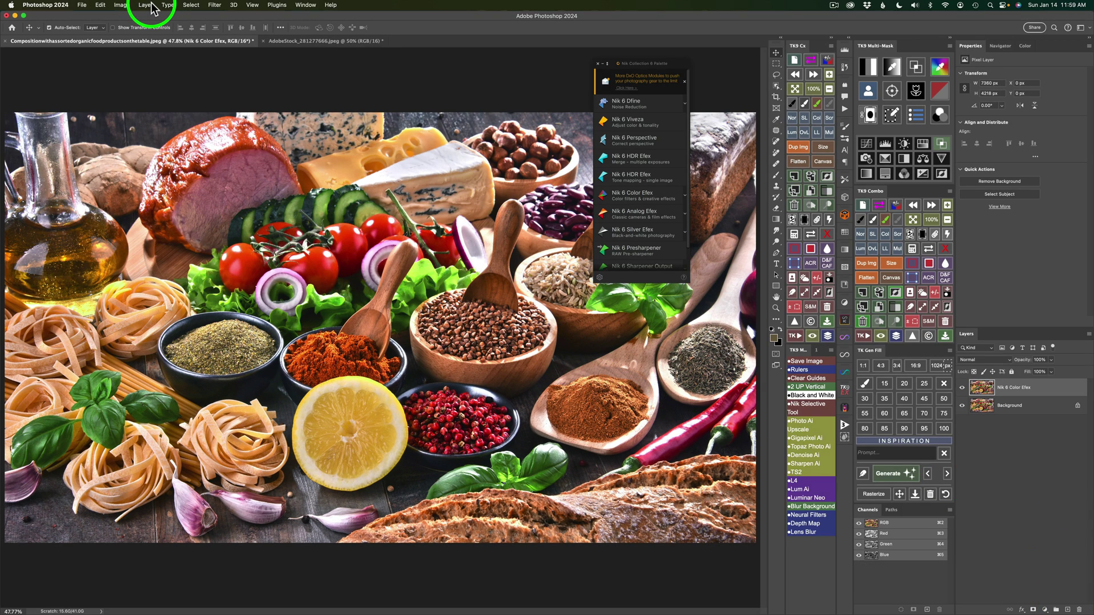
left_click(328, 43)
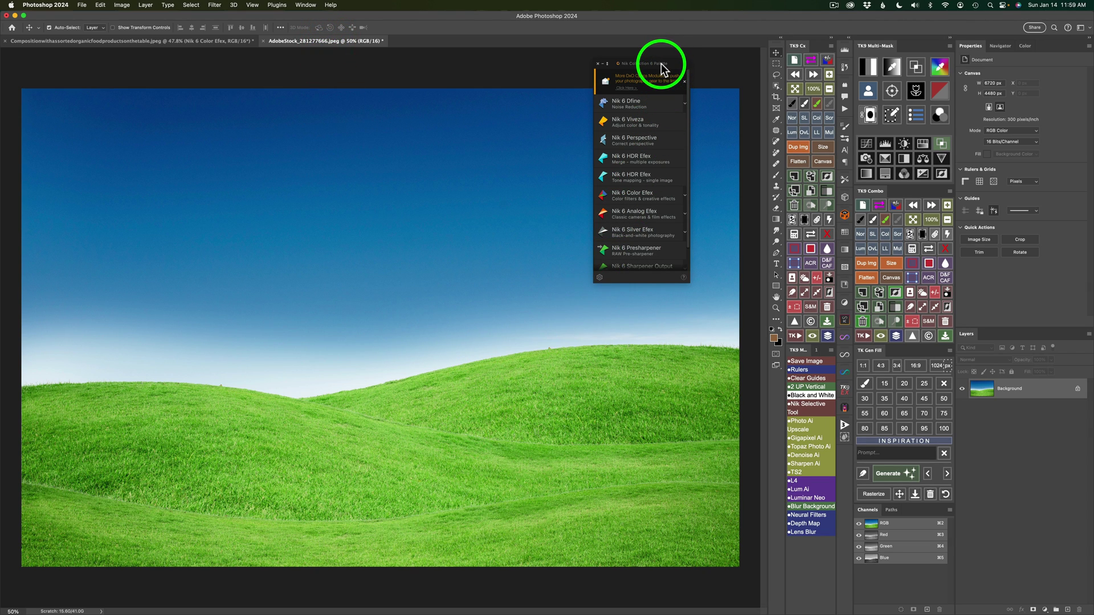
left_click(642, 197)
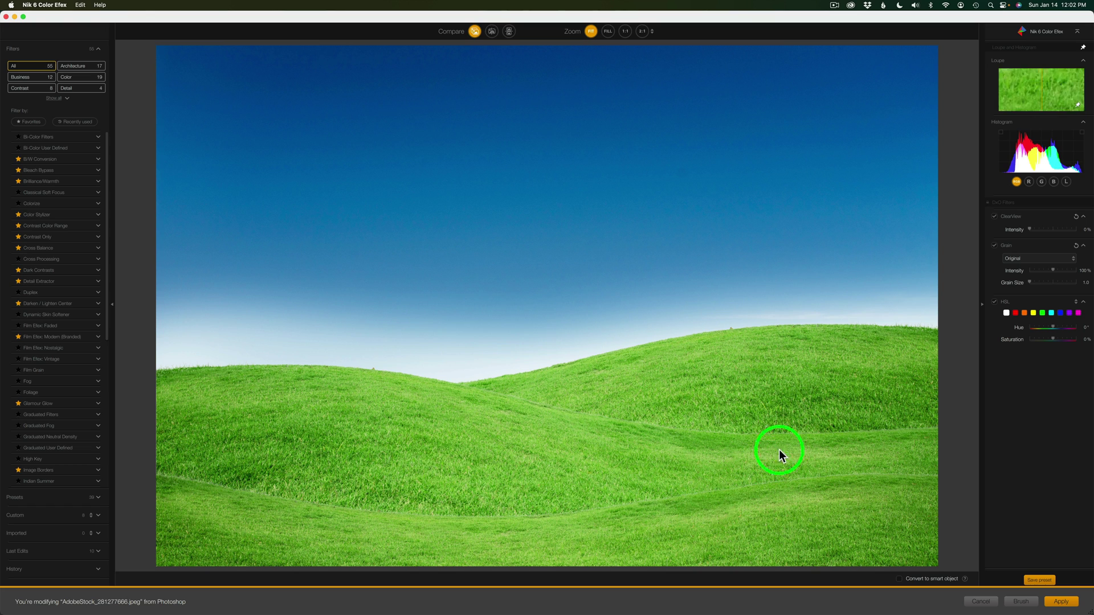
- Switch HSL to the green channel, try its saturation at -100%, and reset it to 0%
left_click(1041, 312)
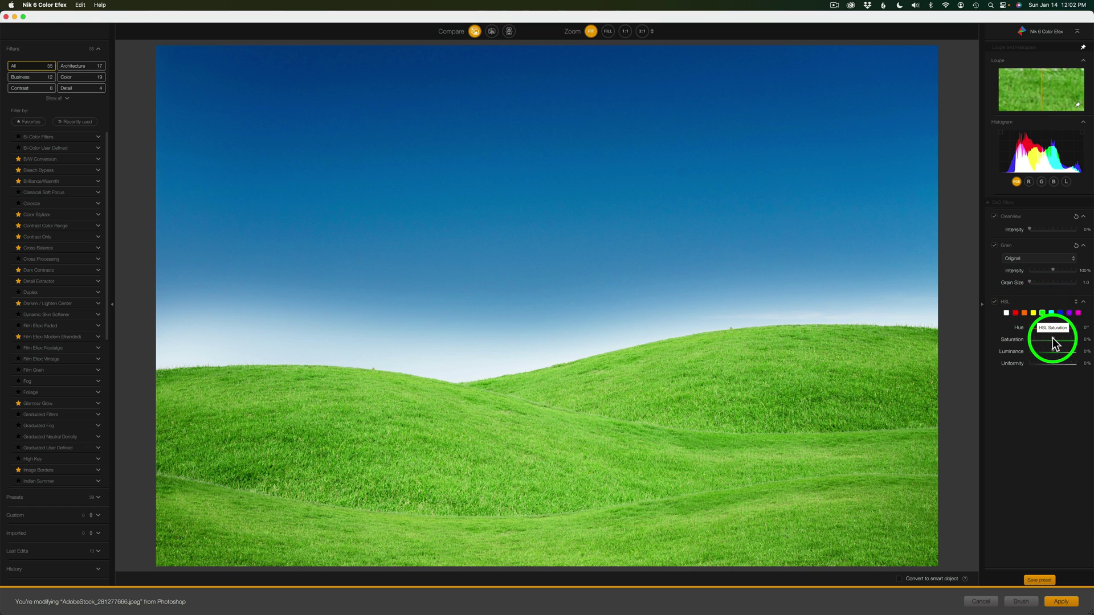
left_click_drag(1053, 342, 1011, 341)
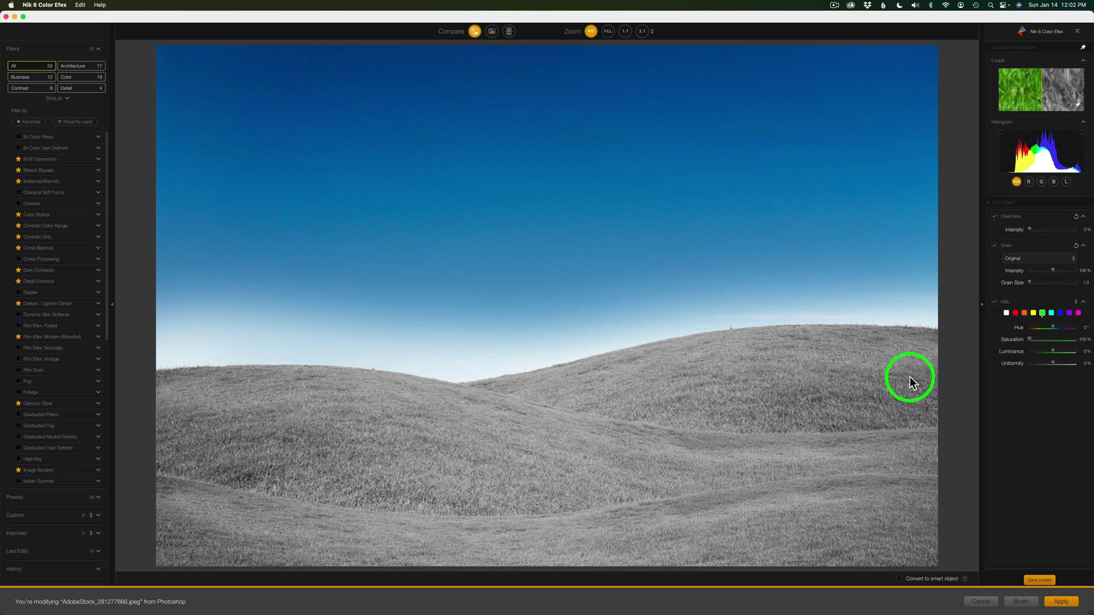
left_click(1054, 340)
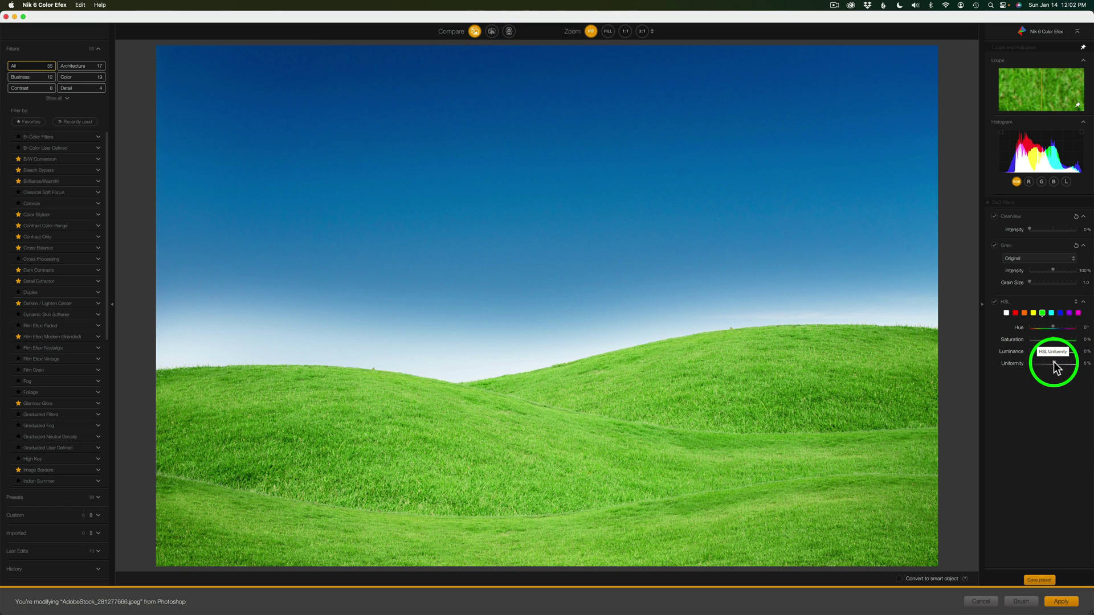
- Try the green channel's uniformity at 100% on the grassy hills, and reset it to 0%
left_click_drag(1067, 367, 1091, 368)
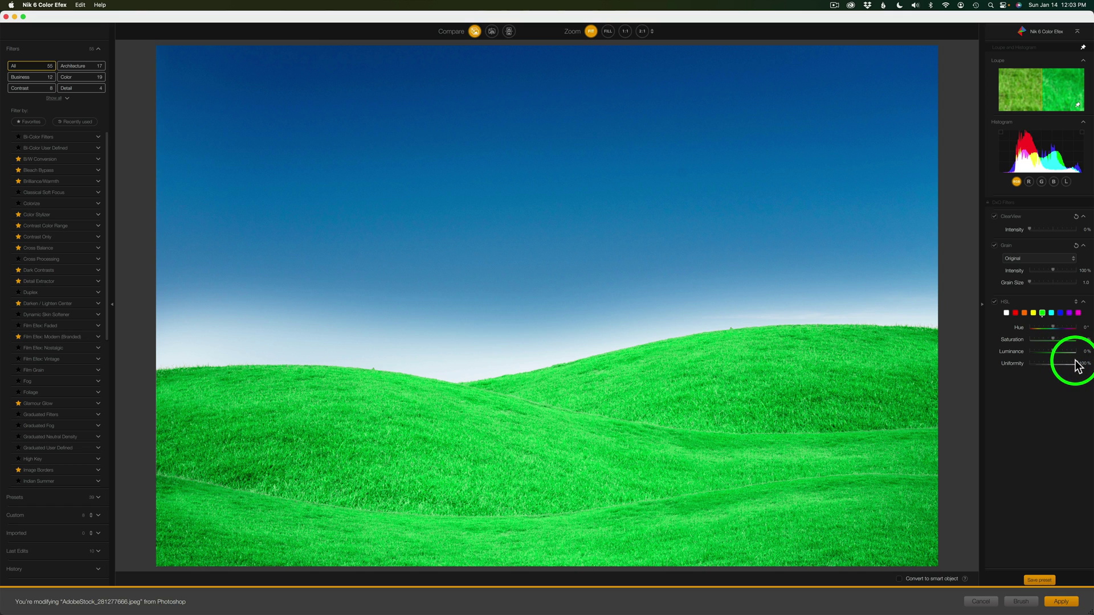
left_click_drag(1076, 363, 1054, 363)
left_click(1053, 363)
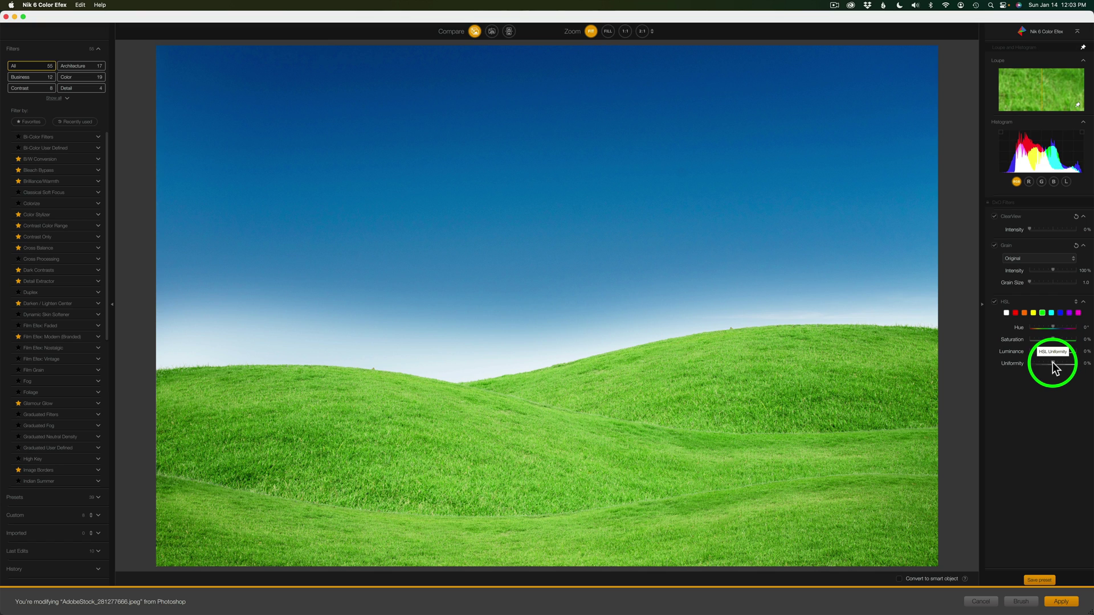
- Try the green channel's uniformity at -100%, and set it to -41%
left_click_drag(1046, 363, 1045, 362)
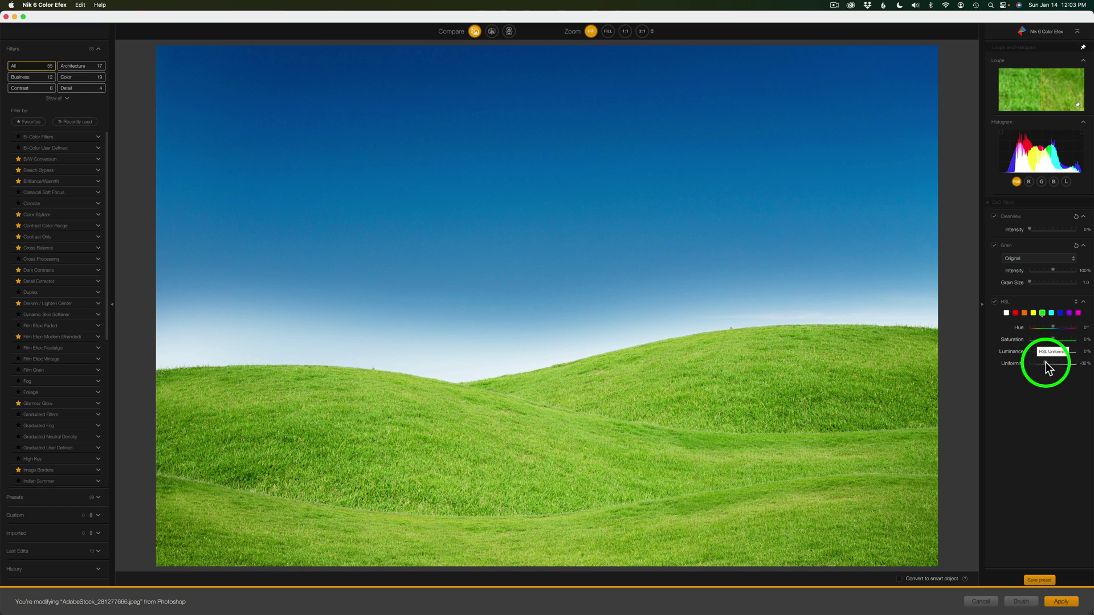
left_click_drag(1044, 362, 1025, 361)
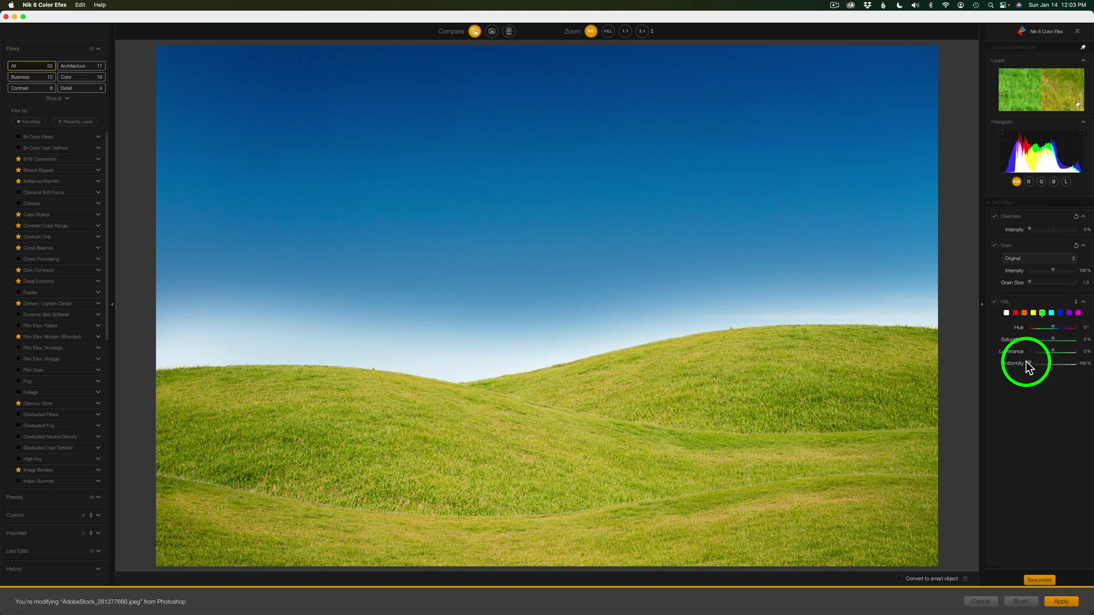
left_click_drag(1033, 363, 1044, 364)
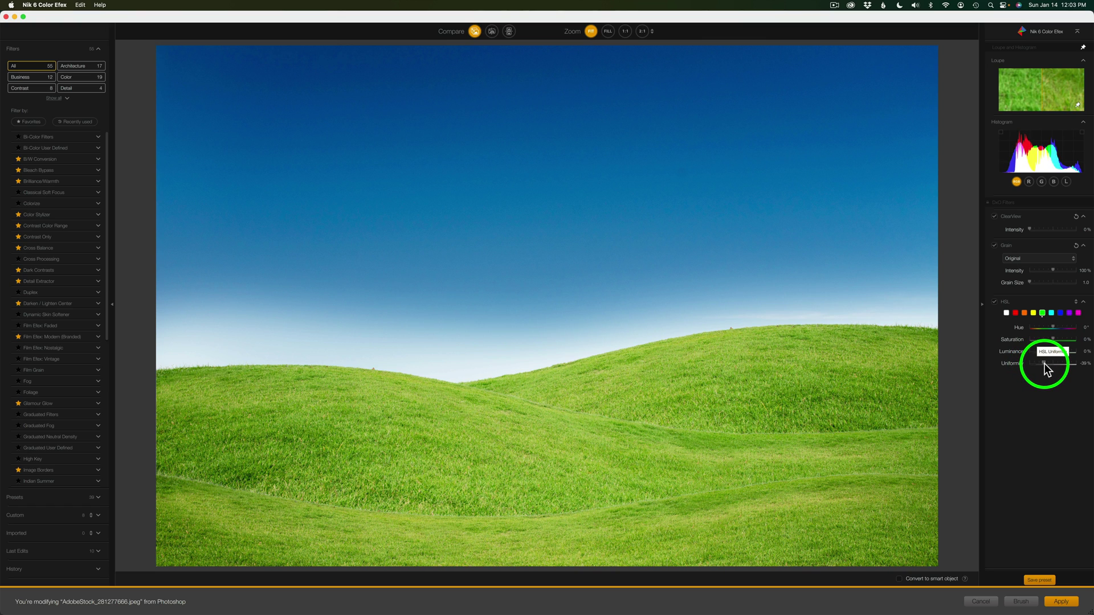
left_click_drag(1044, 363, 1043, 364)
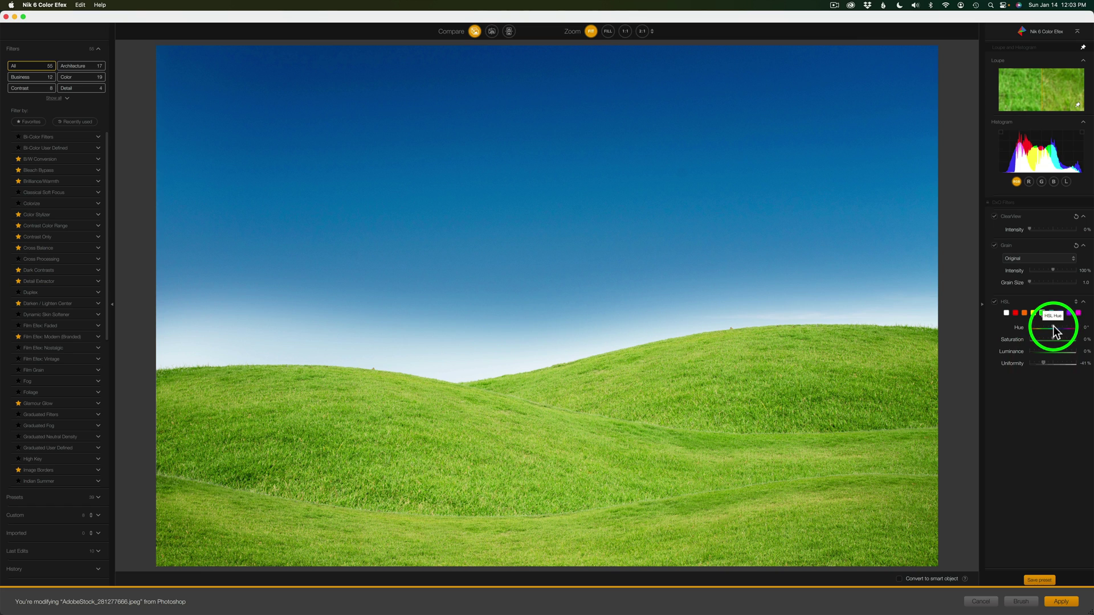
- Set the green channel's hue to -4°, saturation to 20% and uniformity to -27%, and compare with the HSL effect switched off and on
left_click_drag(1053, 326, 1051, 326)
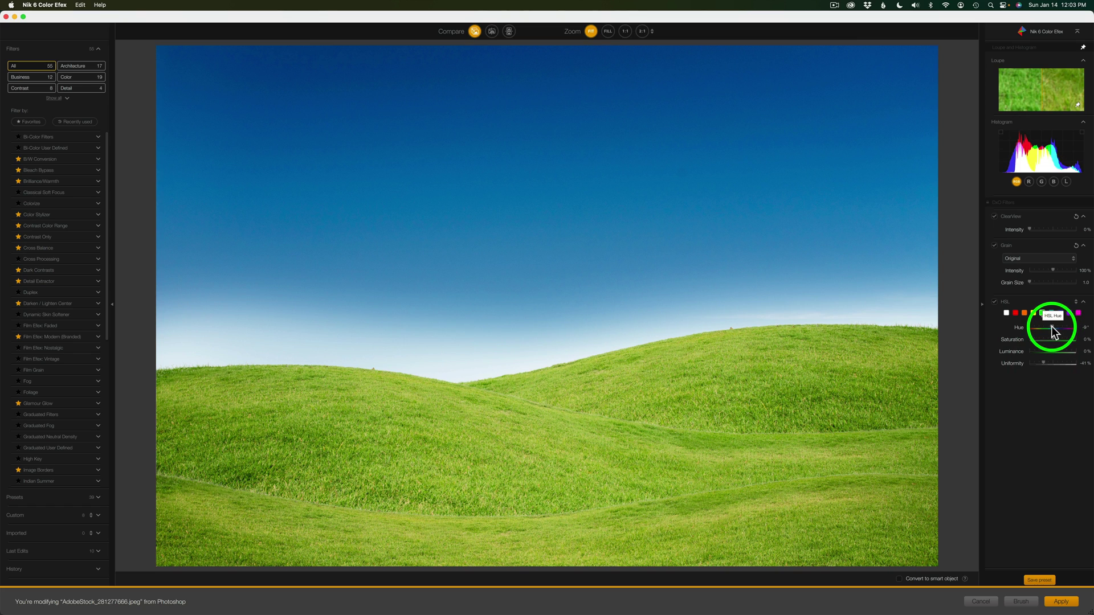
mouse_move(1051, 327)
left_mouse_down()
mouse_move(1066, 340)
mouse_move(1058, 344)
left_mouse_up()
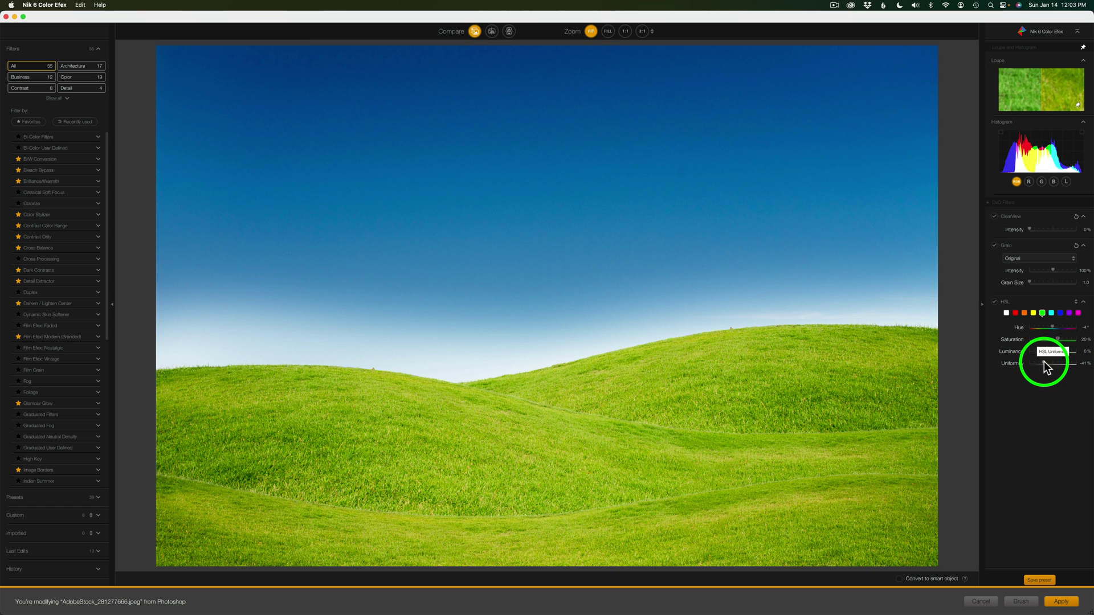
left_click_drag(1043, 368, 1048, 367)
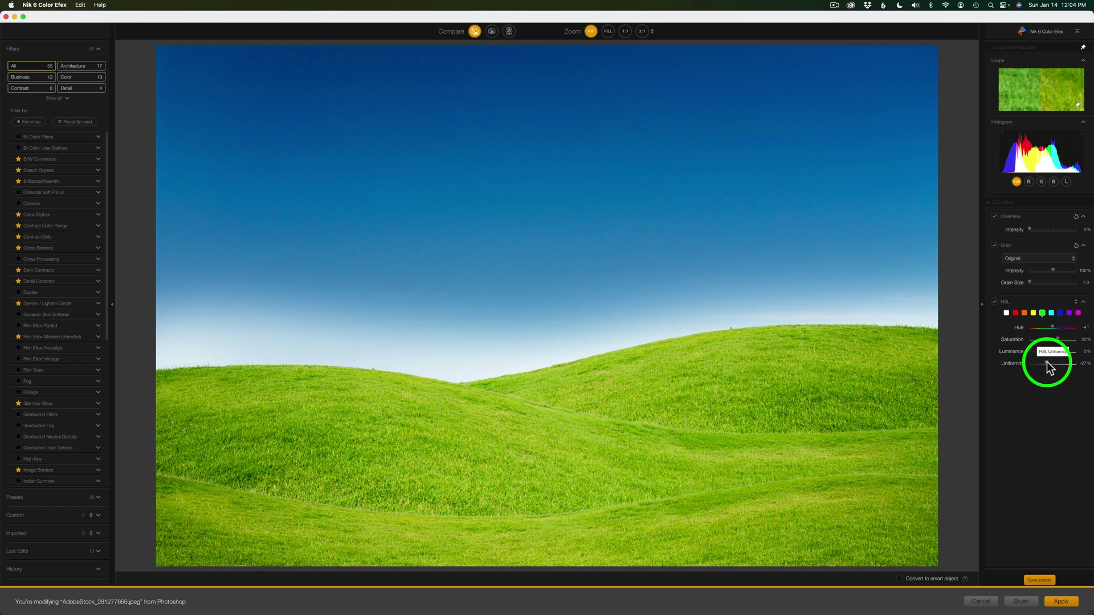
left_click(994, 302)
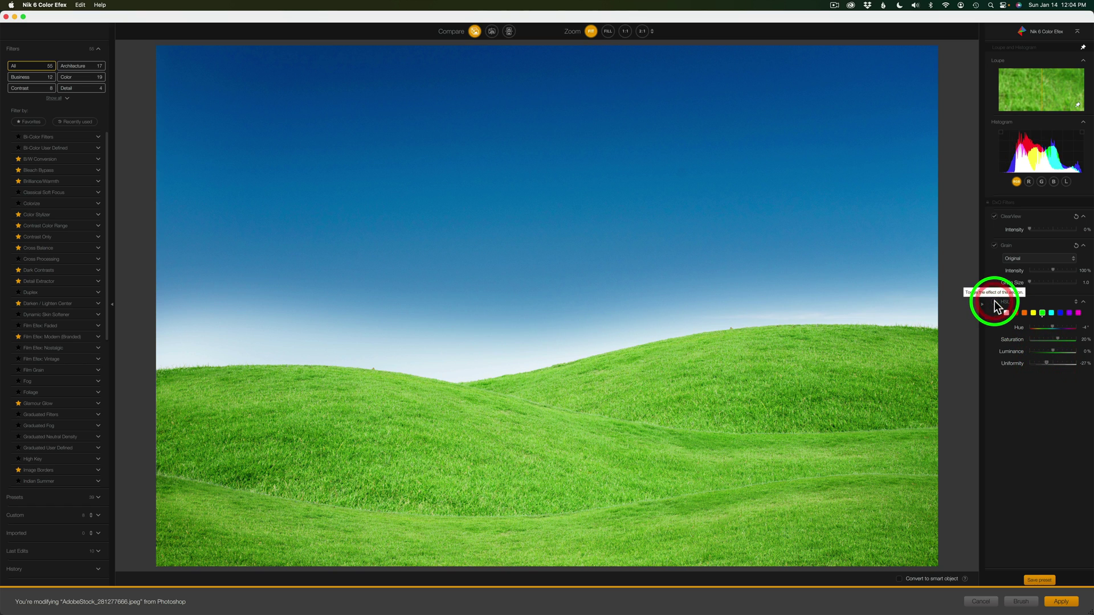
left_click(994, 302)
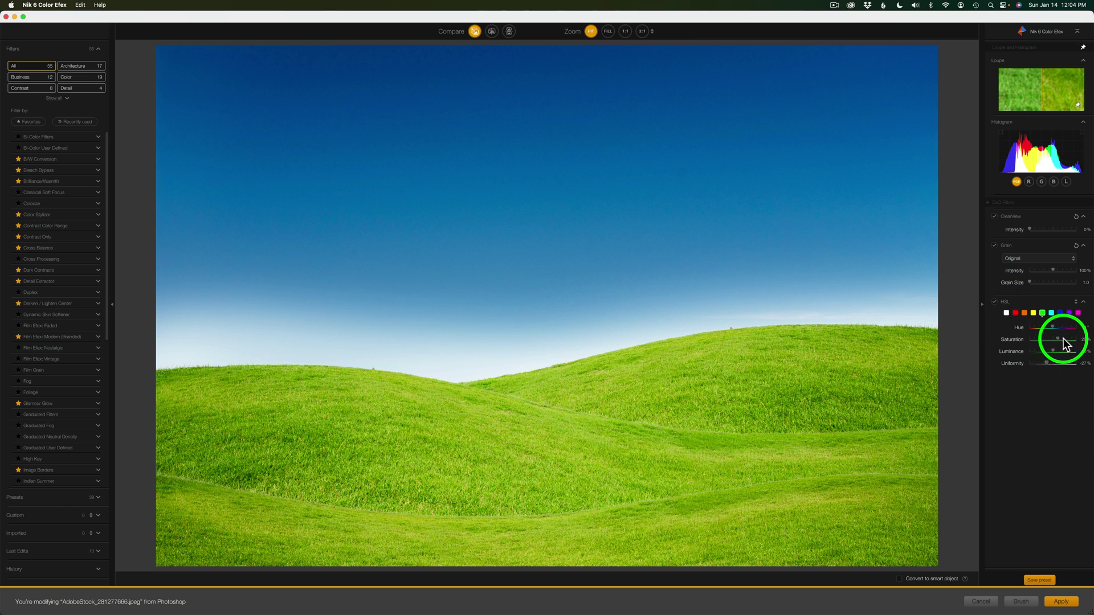
- Lower the green channel's saturation to 16%, compare with HSL switched off and on, and set the luminance to -5%
left_click_drag(1058, 339, 1057, 343)
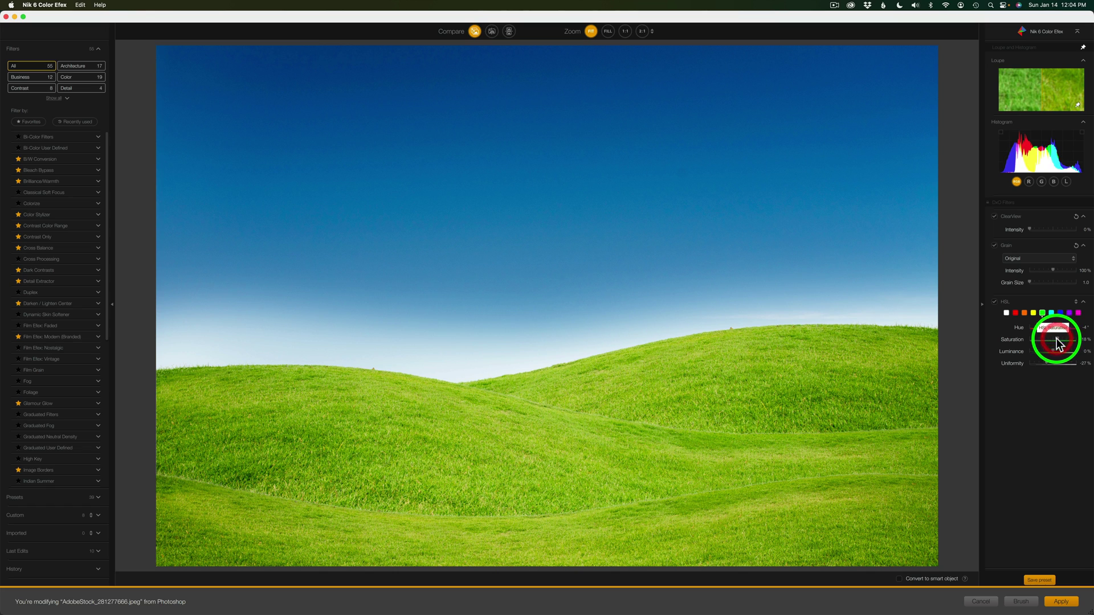
left_click(995, 300)
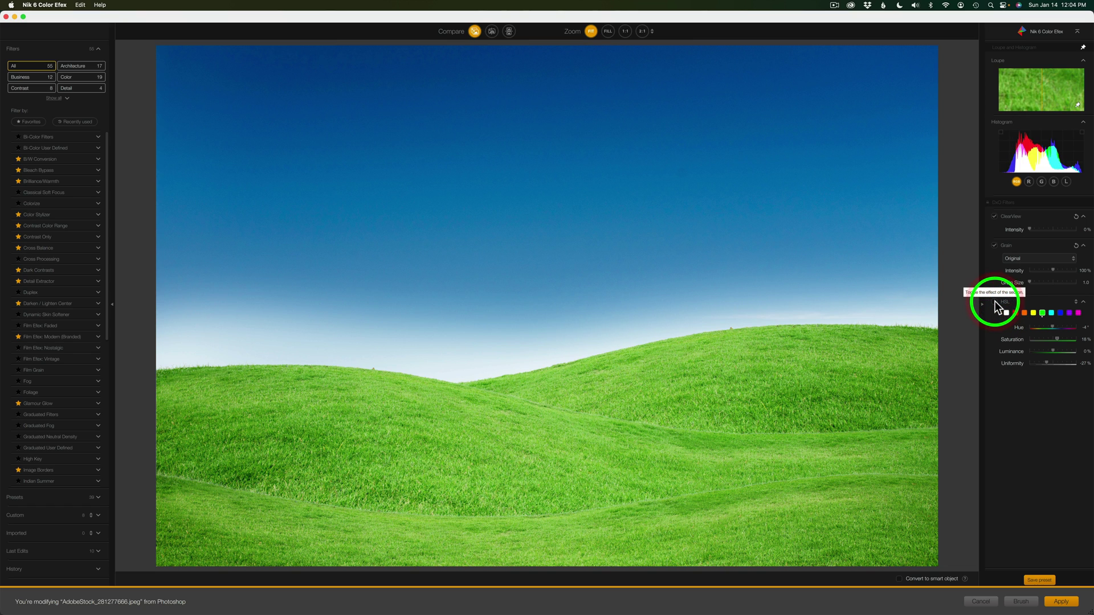
left_click(995, 301)
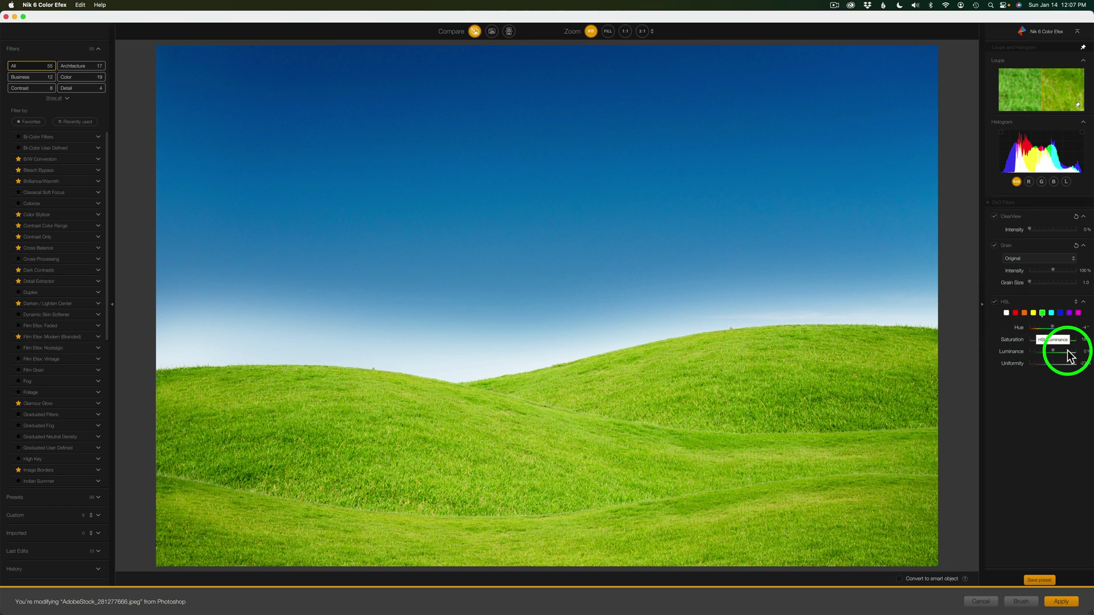
left_click_drag(1054, 352, 1050, 349)
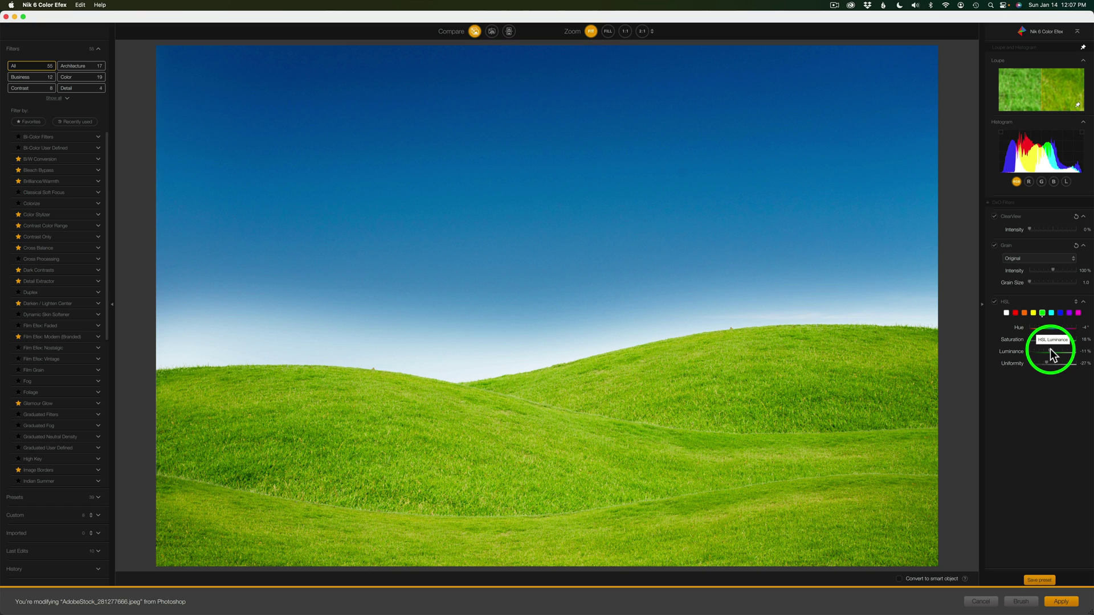
left_click_drag(1050, 349, 1051, 350)
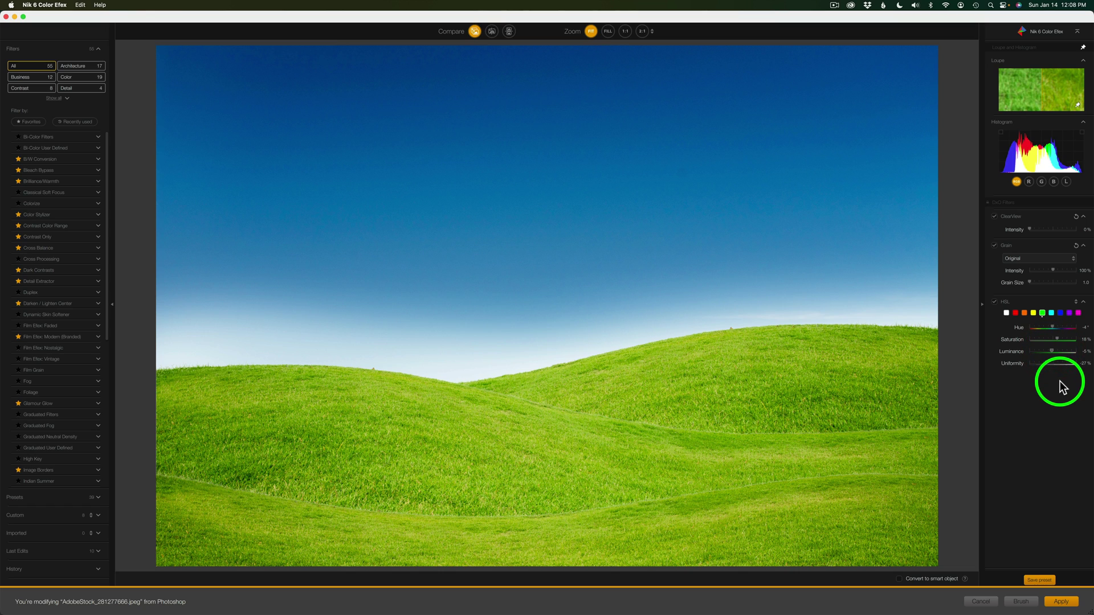
- Compare the original and edited landscape in split view and in stacked and side-by-side previews, and return to the single-image view
left_click(474, 31)
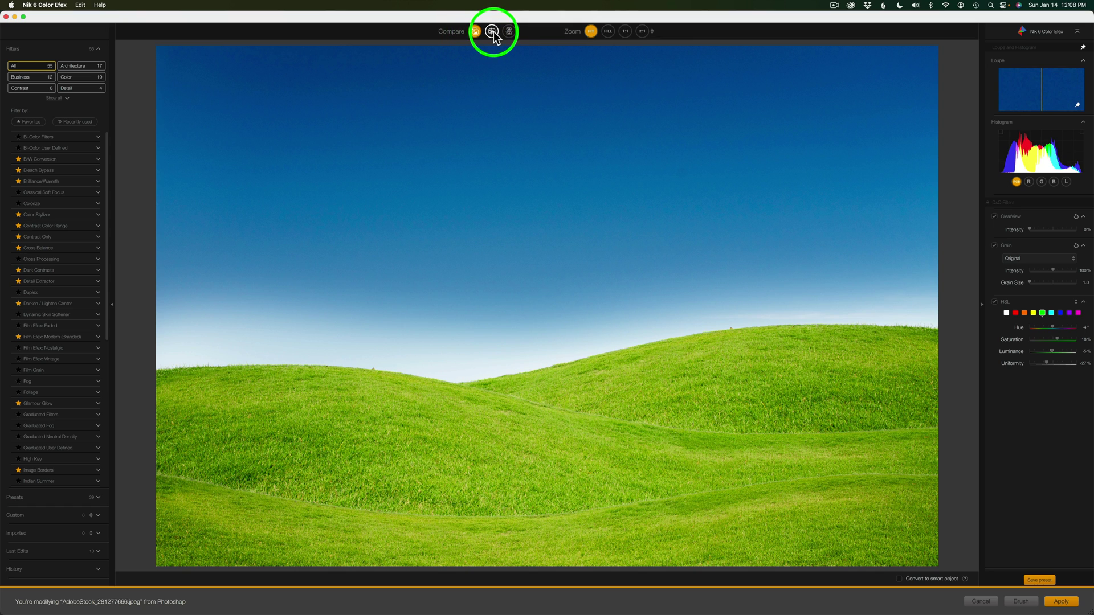
left_click(492, 32)
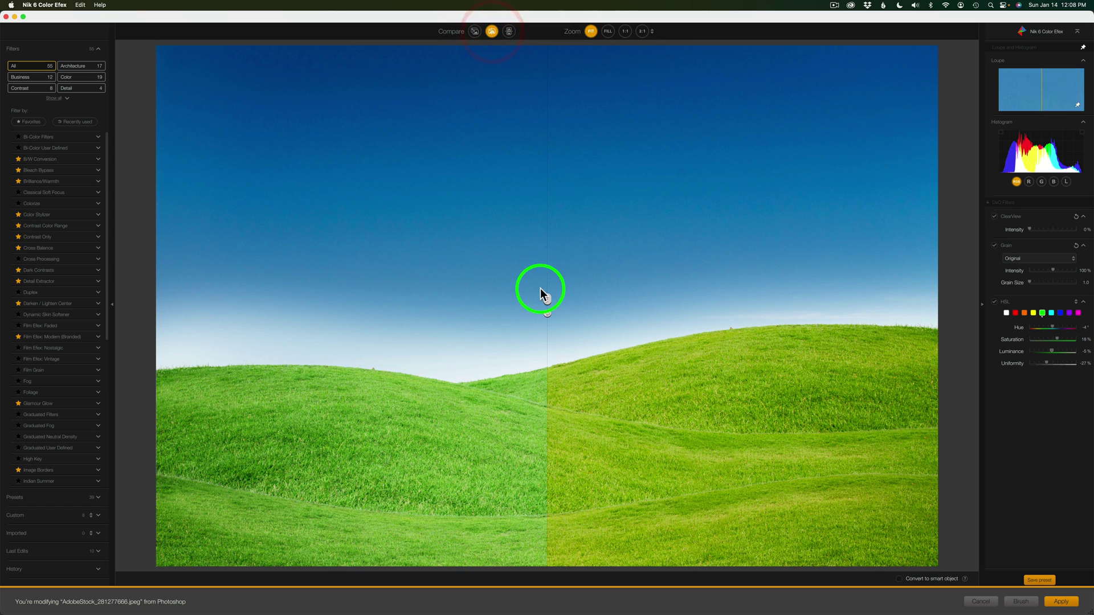
left_click_drag(581, 297, 559, 284)
left_click(509, 32)
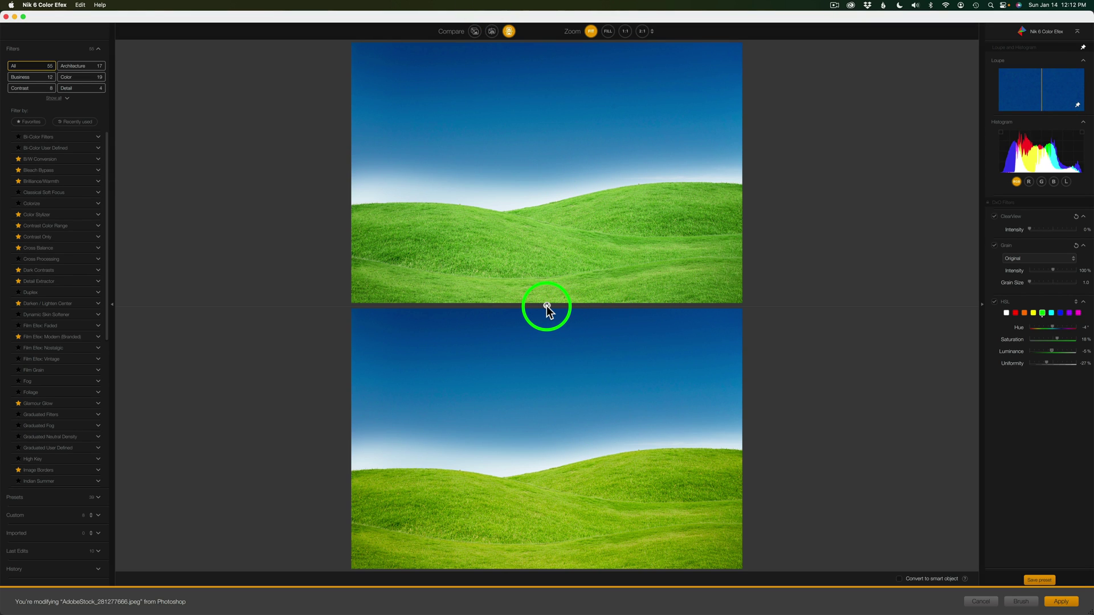
left_click(546, 306)
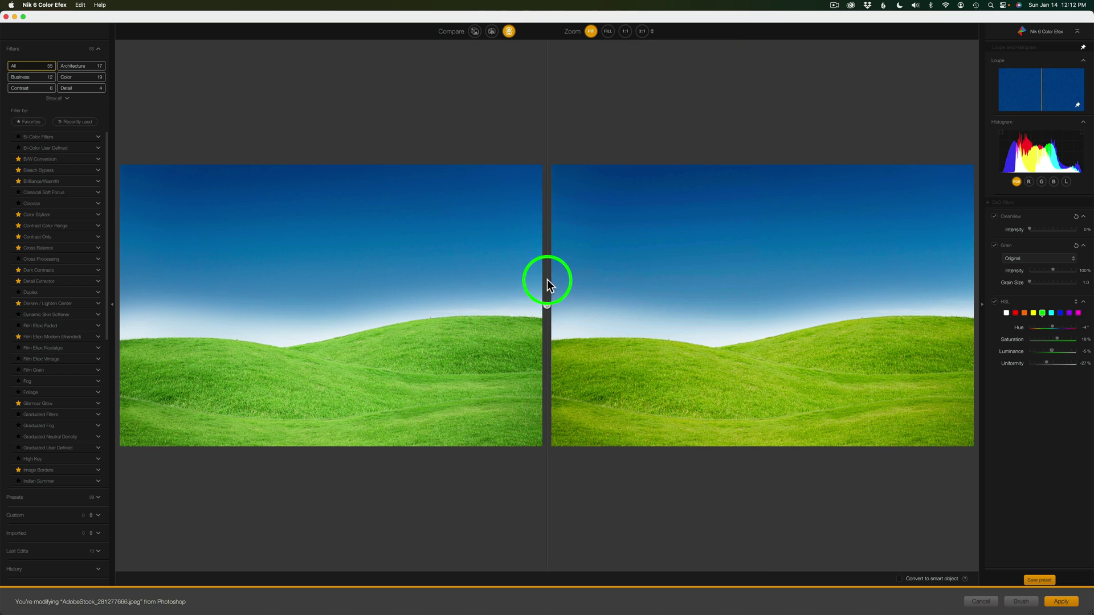
left_click(474, 32)
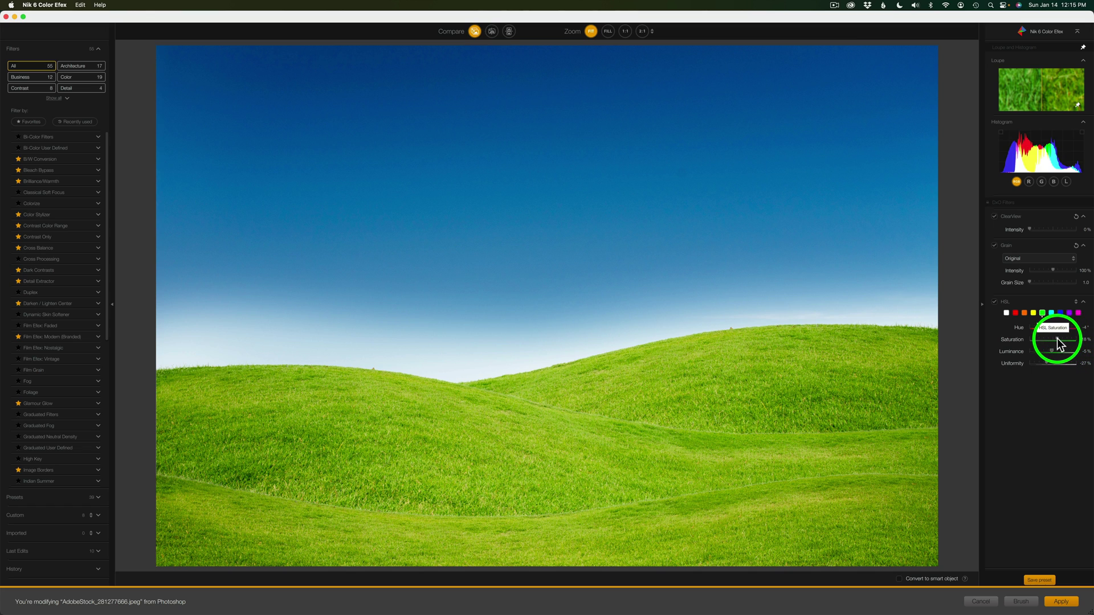
- Set the green channel's saturation to 4% and apply the Color Efex edit to the landscape
left_click_drag(1058, 344, 1054, 344)
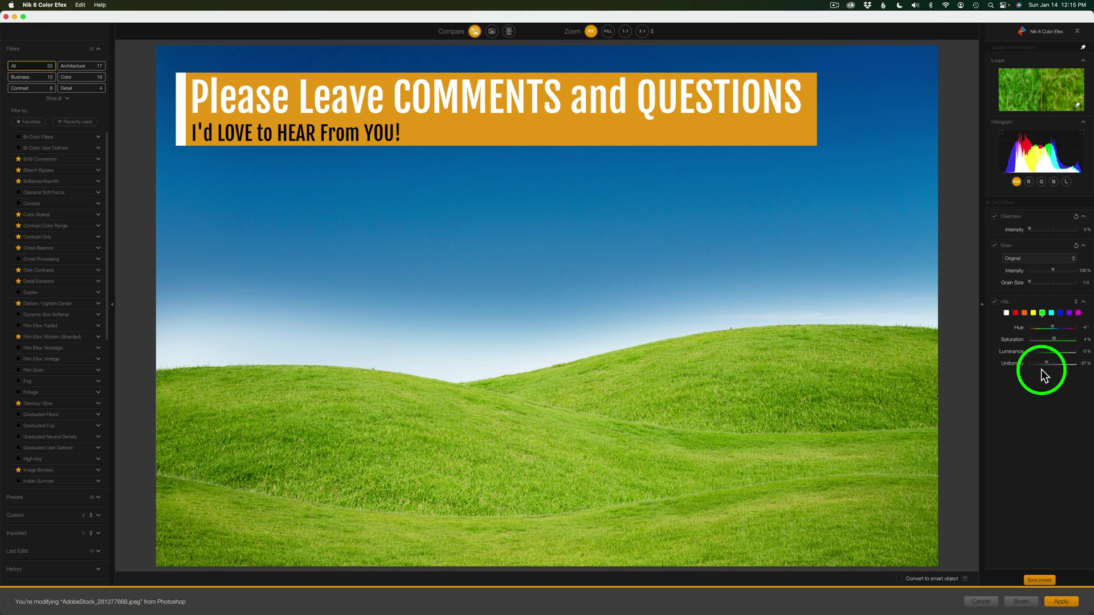
left_click(1061, 599)
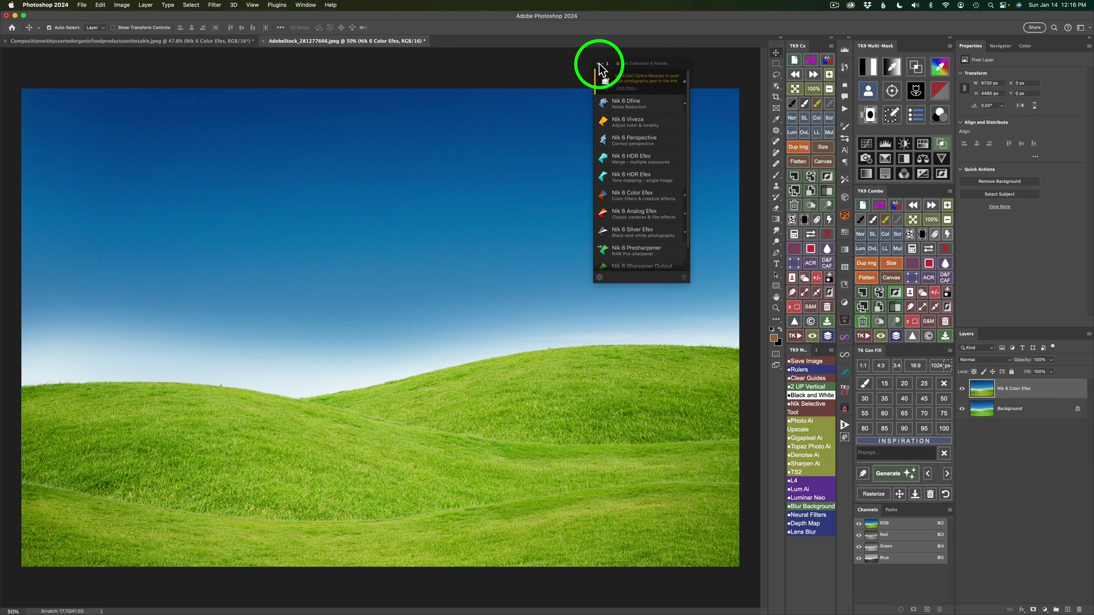
- Close the Nik Collection palette and compare the landscape with the Nik 6 Color Efex layer hidden and shown
left_click(598, 63)
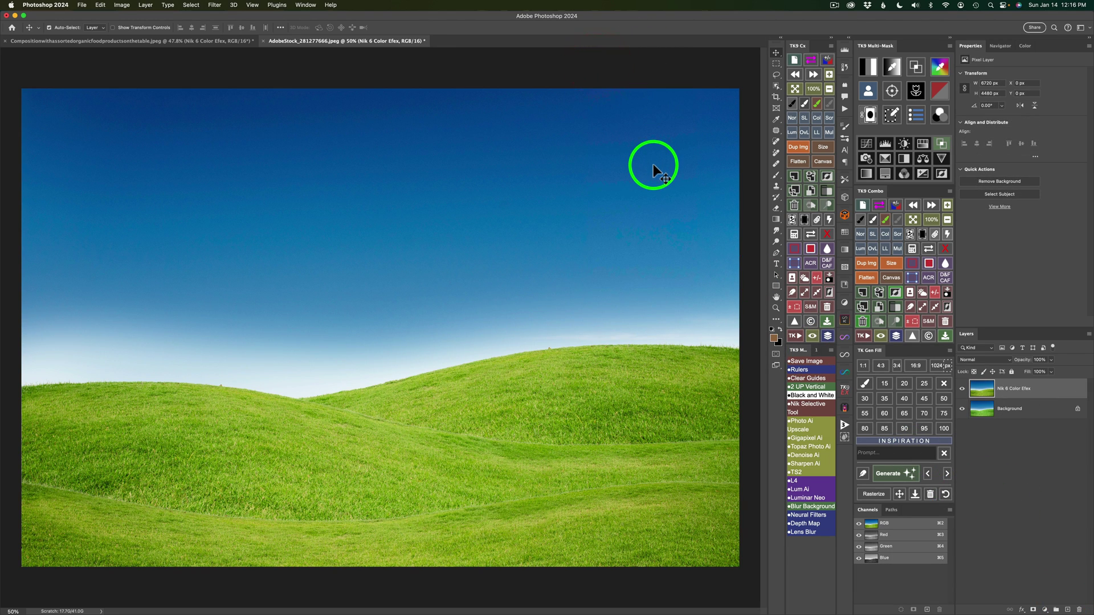
left_click(963, 392)
left_click(963, 392)
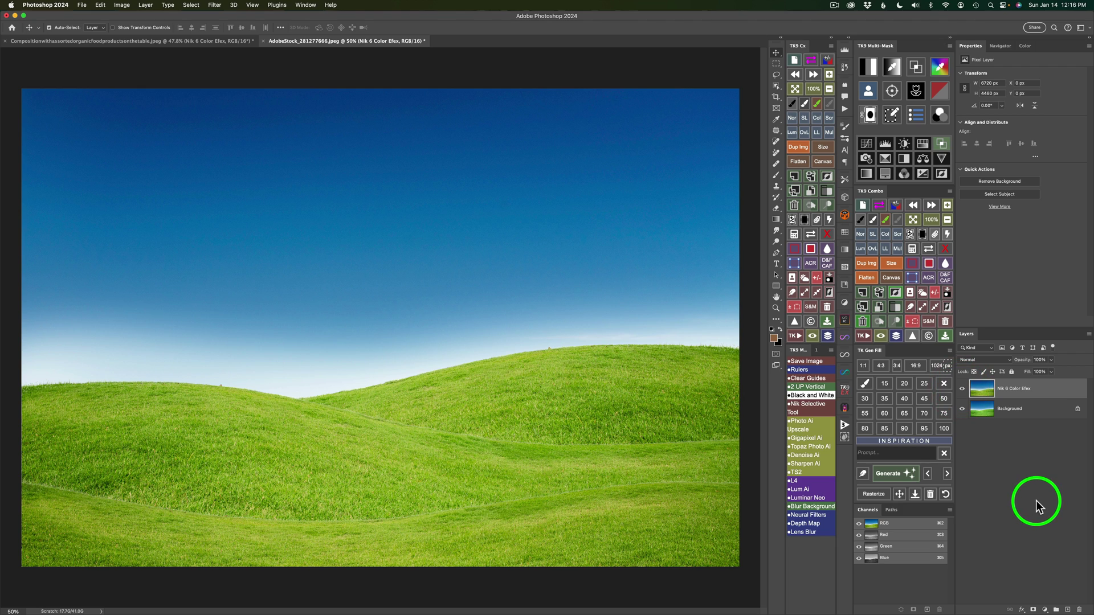